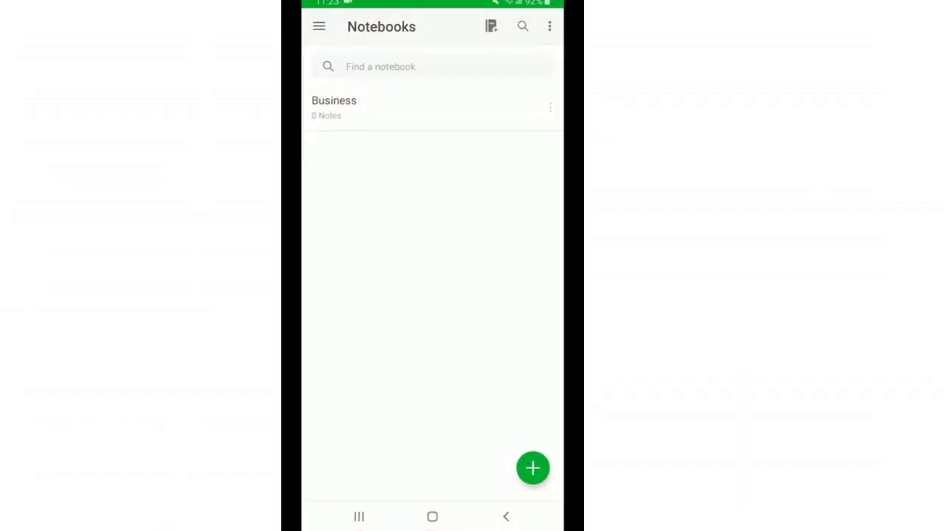
click(319, 27)
click(352, 143)
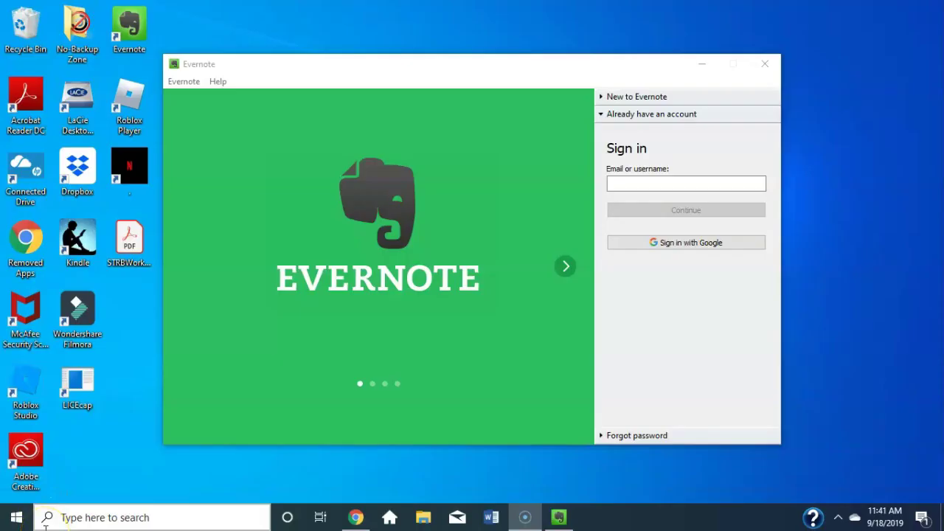
Sign in to the Windows version of Evernote with the account's email and open the shortcuts.
click(642, 203)
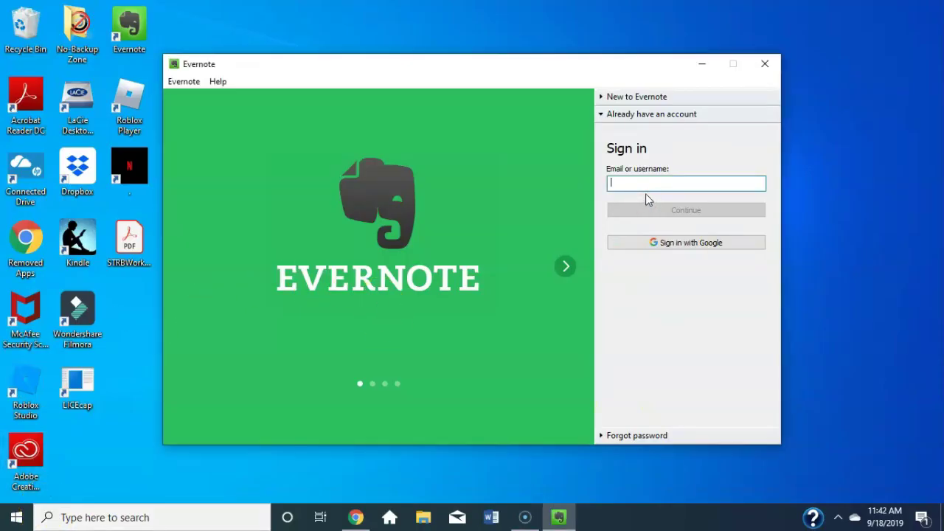
text(hey)
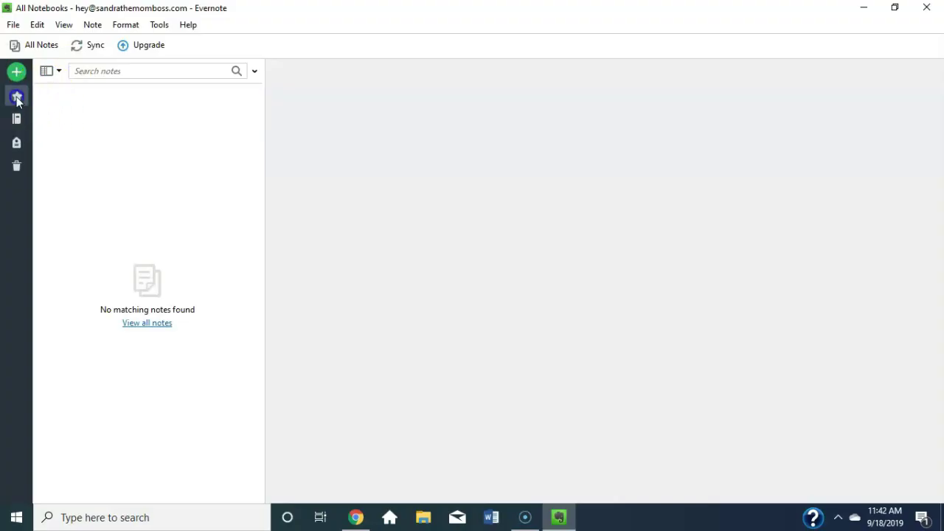
click(16, 96)
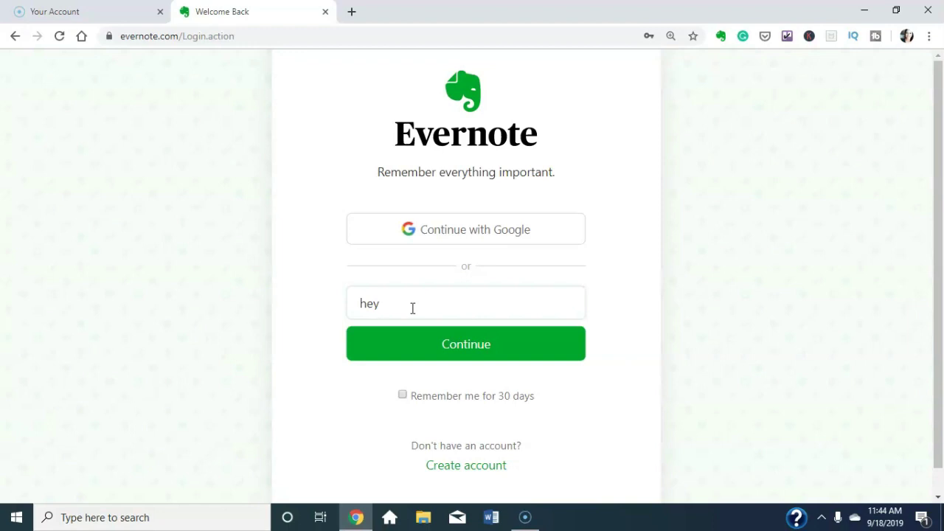
Sign in to Evernote Web in the browser with the account's email.
text(san)
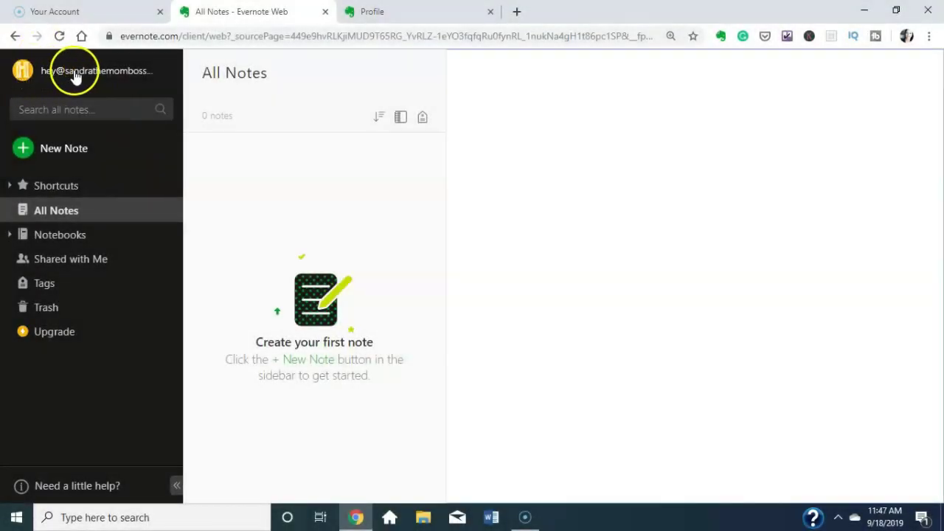
Switch Evernote Web to its previous version through the account options.
click(74, 77)
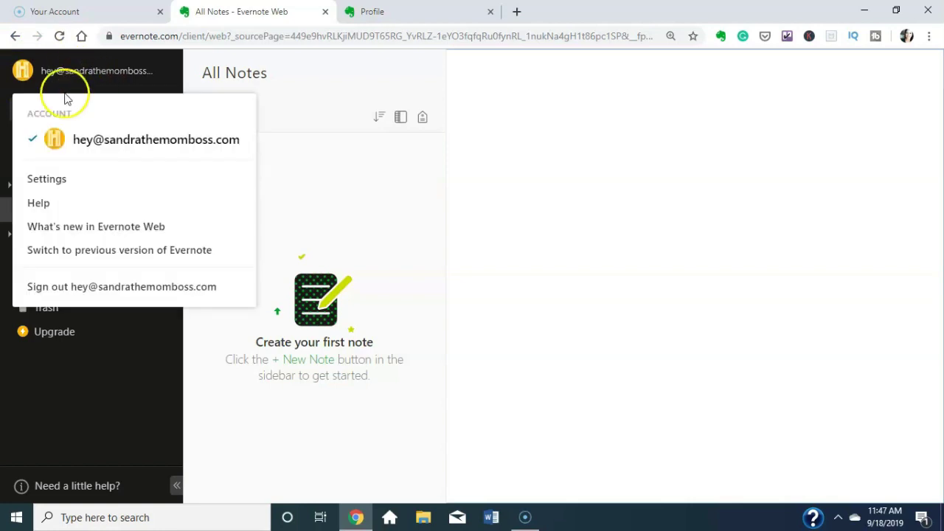
click(77, 255)
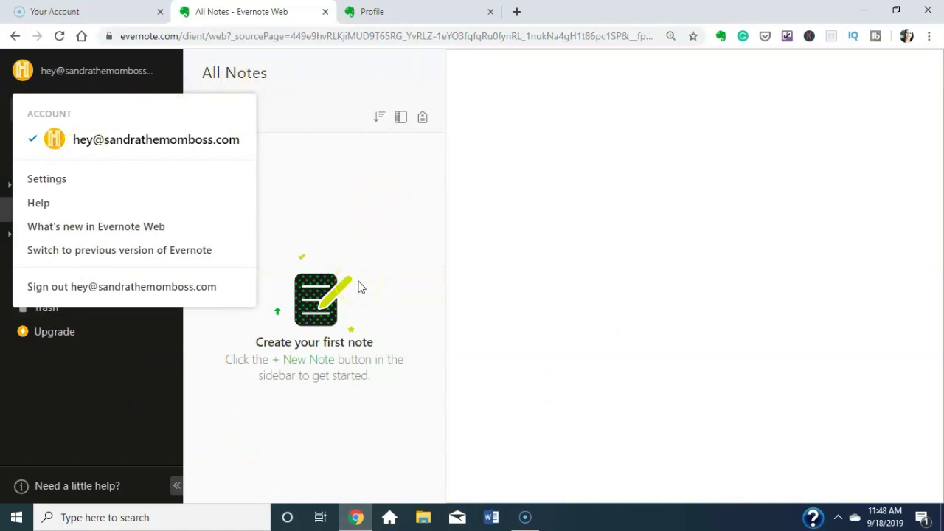
click(183, 251)
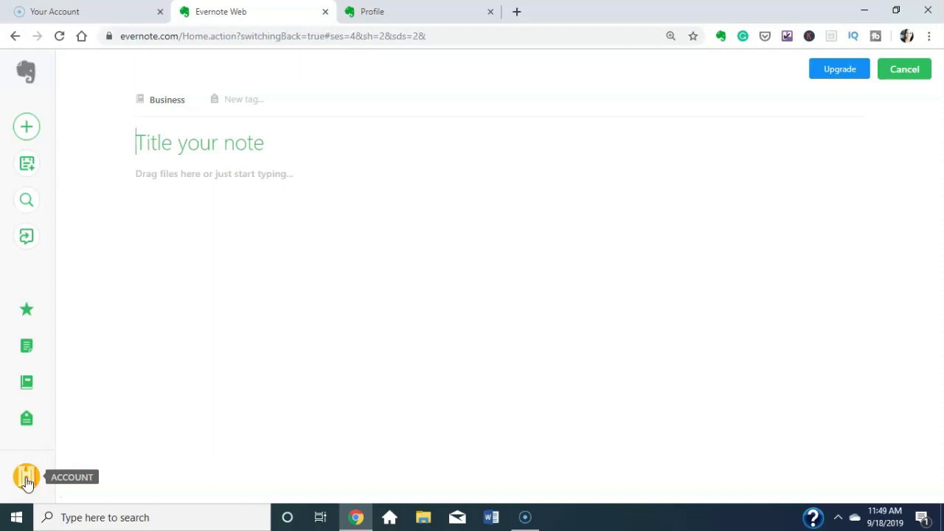
Switch back to the new Evernote Web through the account options.
click(28, 482)
click(35, 478)
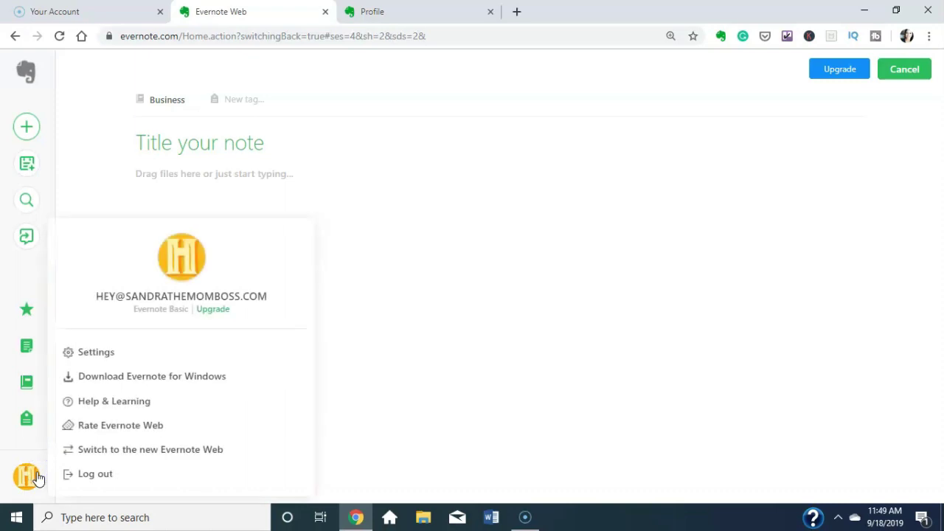
click(36, 479)
click(128, 453)
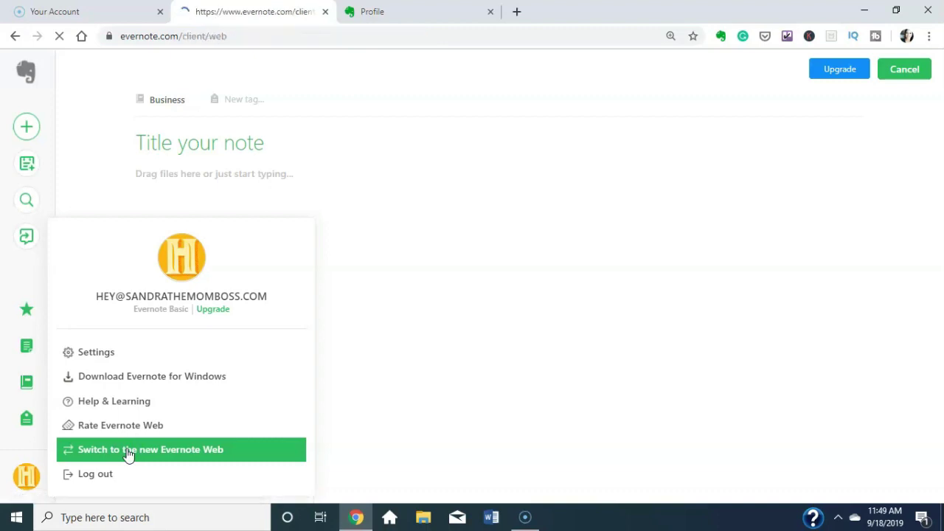
Open the account settings and look over the Profile page and the other settings sections.
click(48, 213)
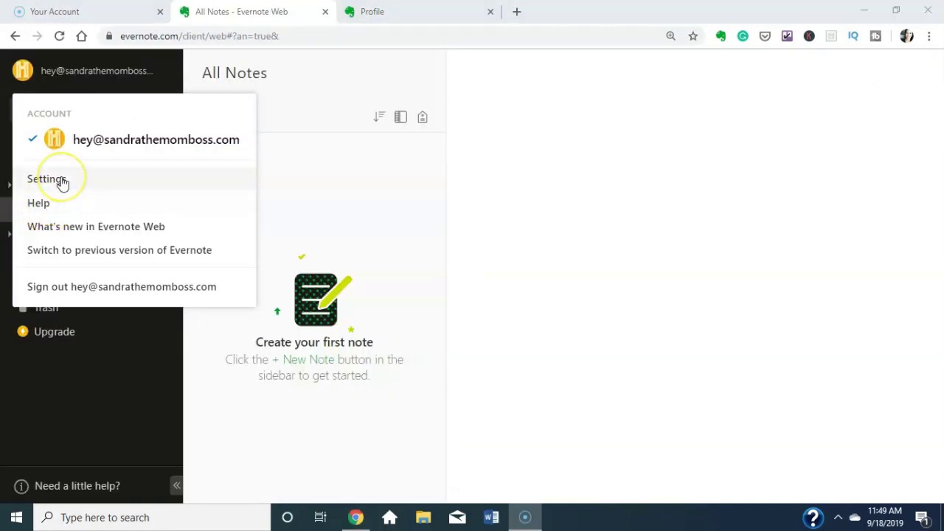
click(62, 182)
click(428, 13)
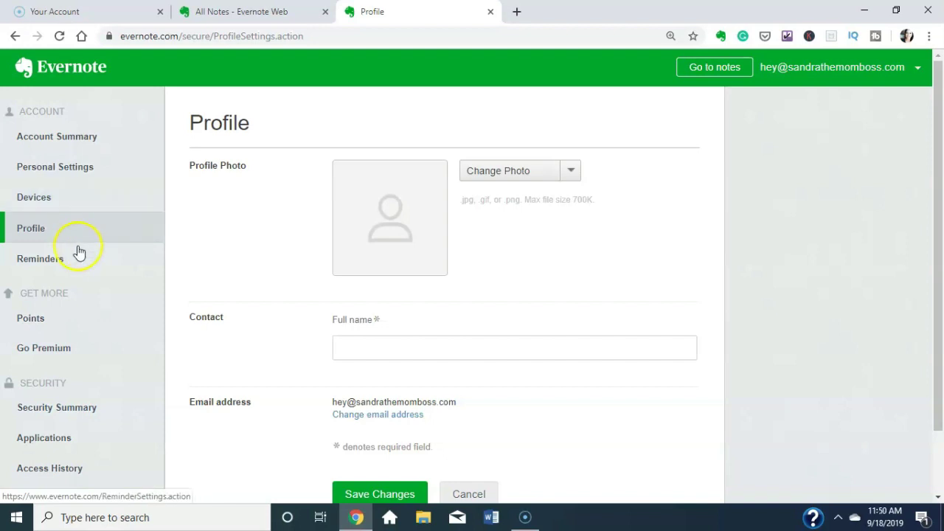
scroll(72, 275, down, 1)
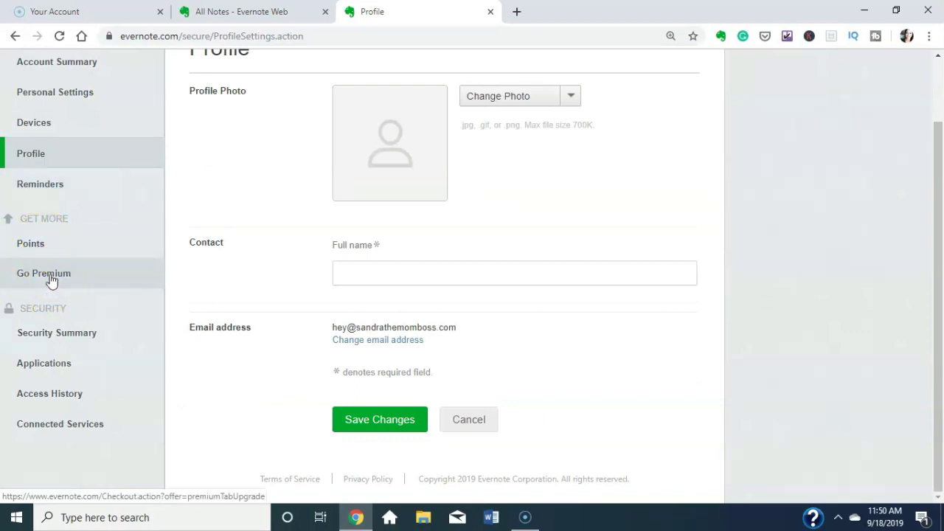
Compare the Basic, Premium and Business plans in the account settings, then close the settings page.
click(50, 279)
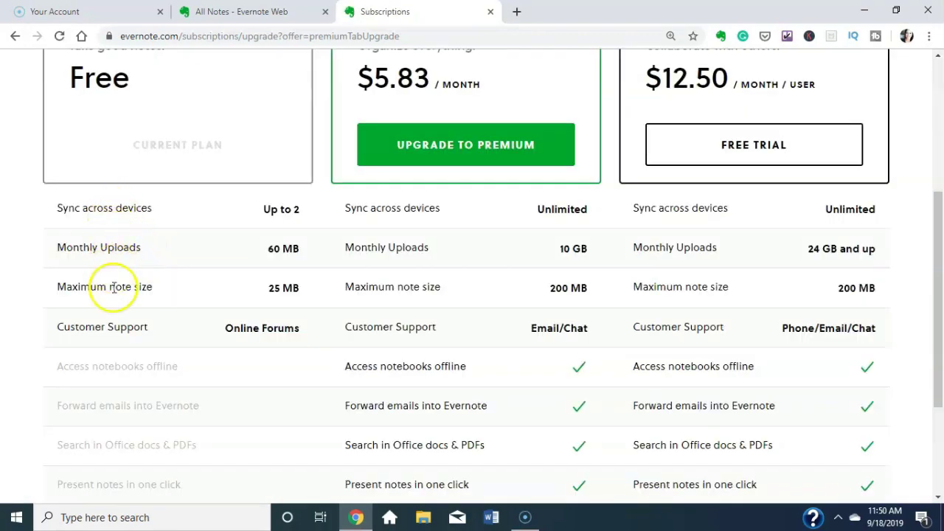
scroll(291, 219, up, 2)
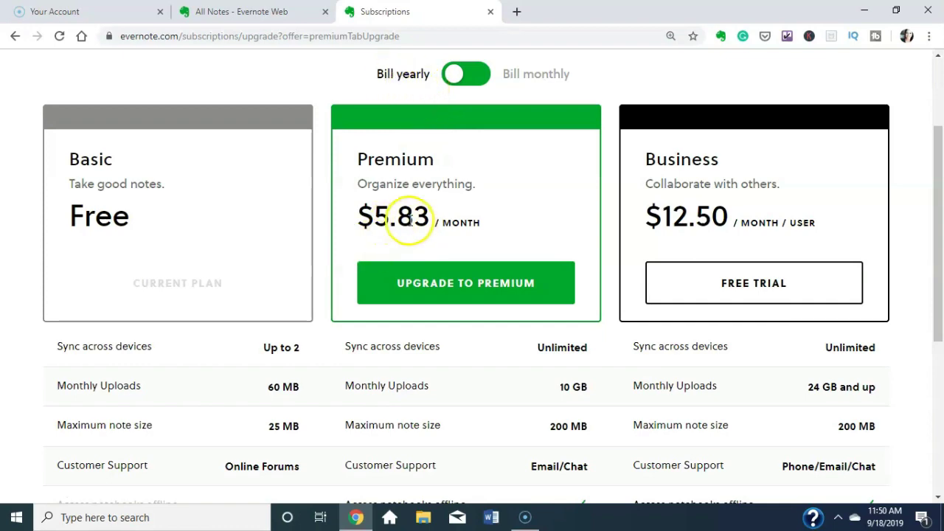
scroll(436, 322, down, 3)
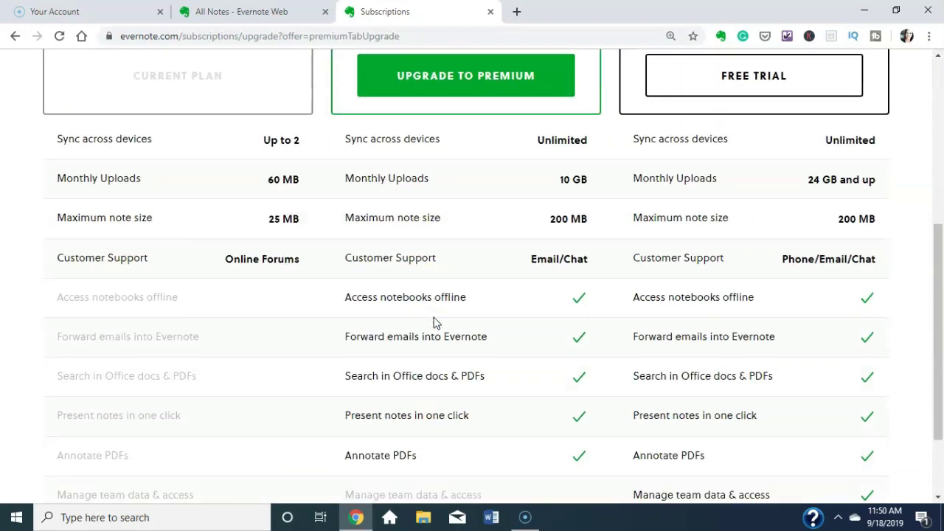
scroll(432, 295, up, 5)
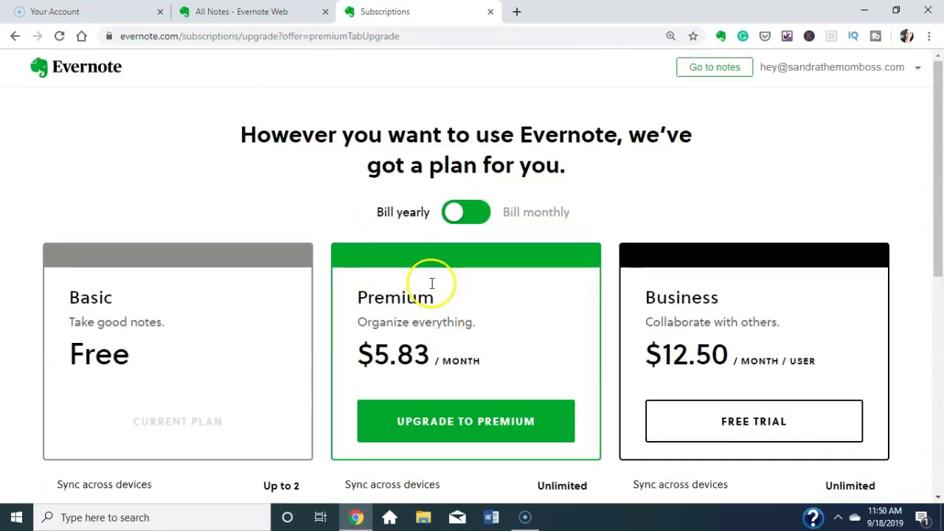
click(14, 37)
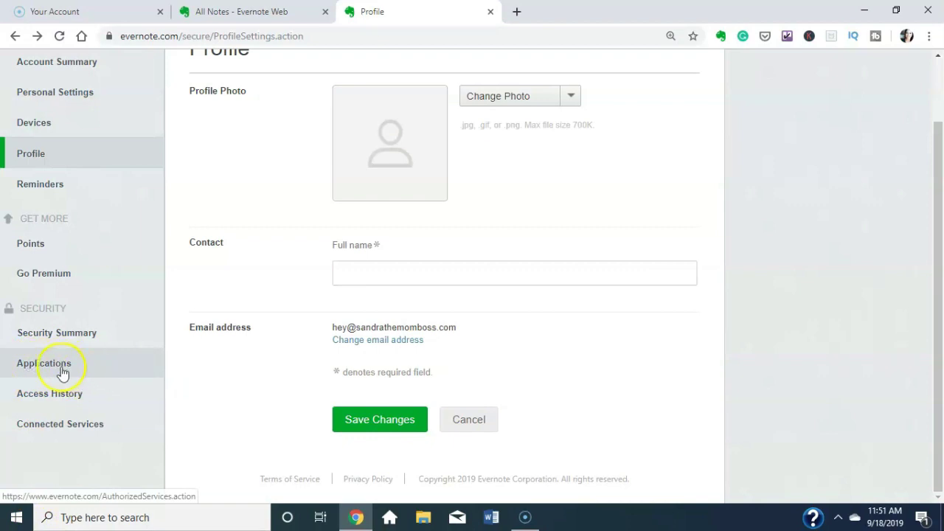
key(ctrl+w)
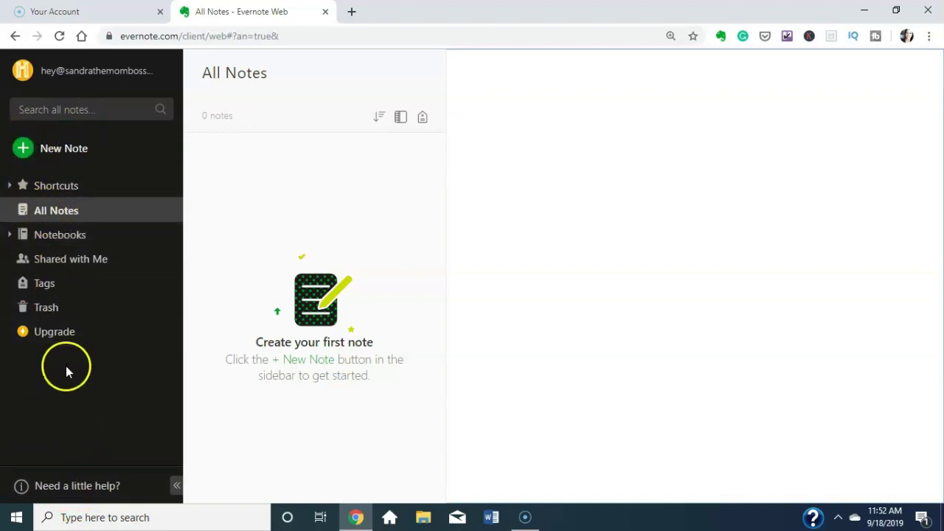
Collapse the Evernote Web sidebar and expand it again.
click(177, 488)
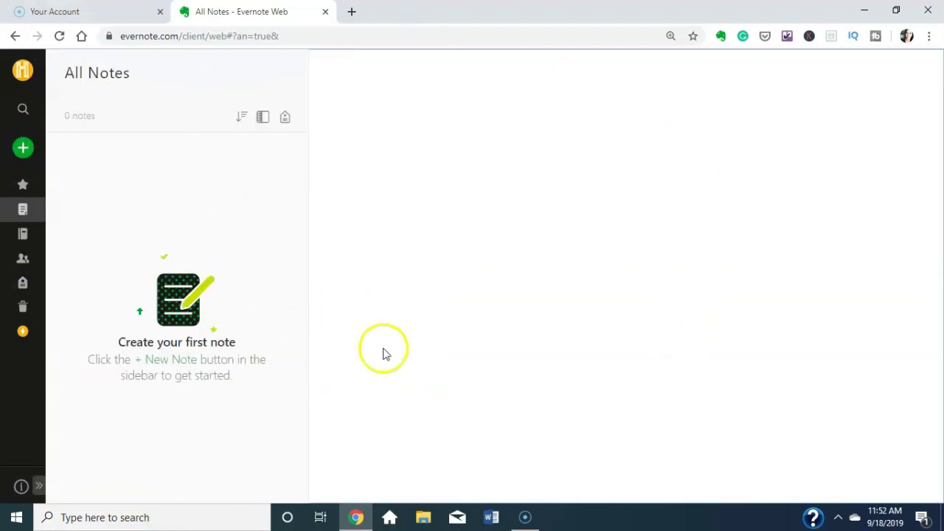
click(39, 489)
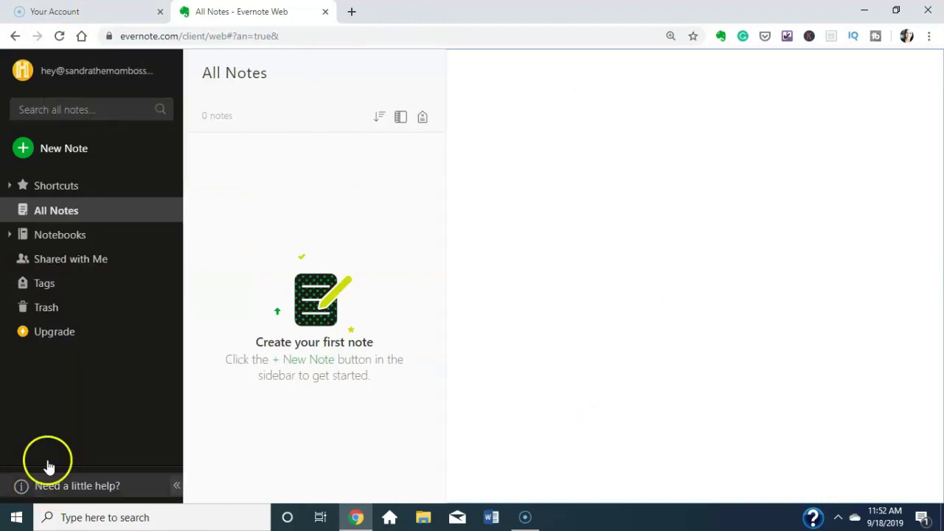
click(56, 337)
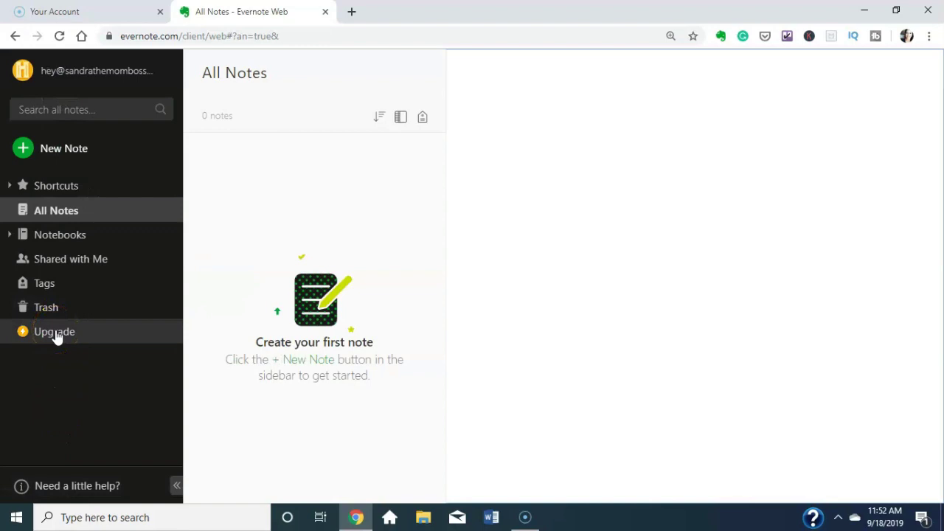
click(46, 307)
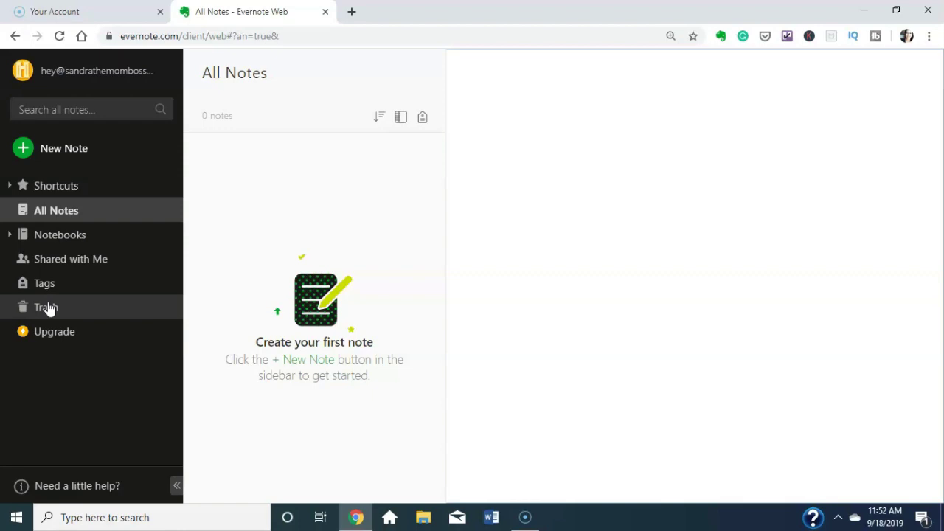
click(48, 307)
click(43, 285)
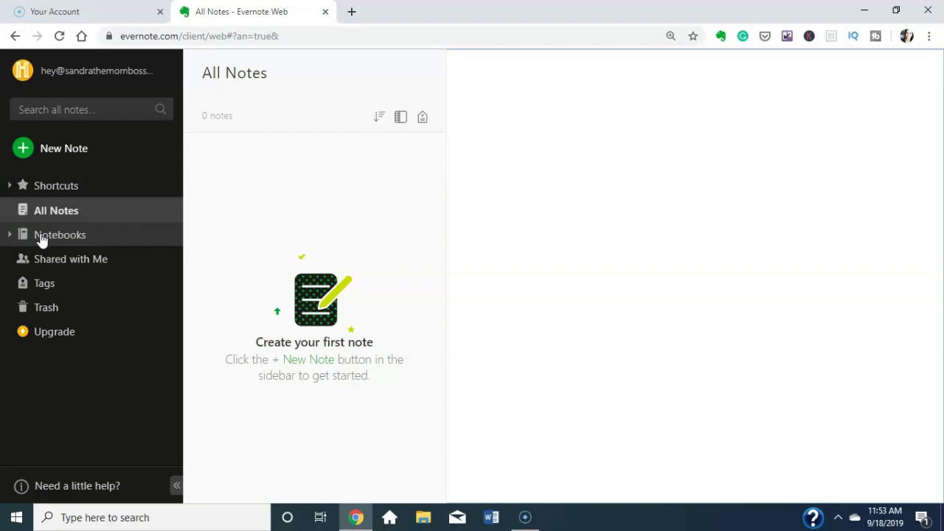
Create a new notebook named Personal in the notebook list.
click(42, 240)
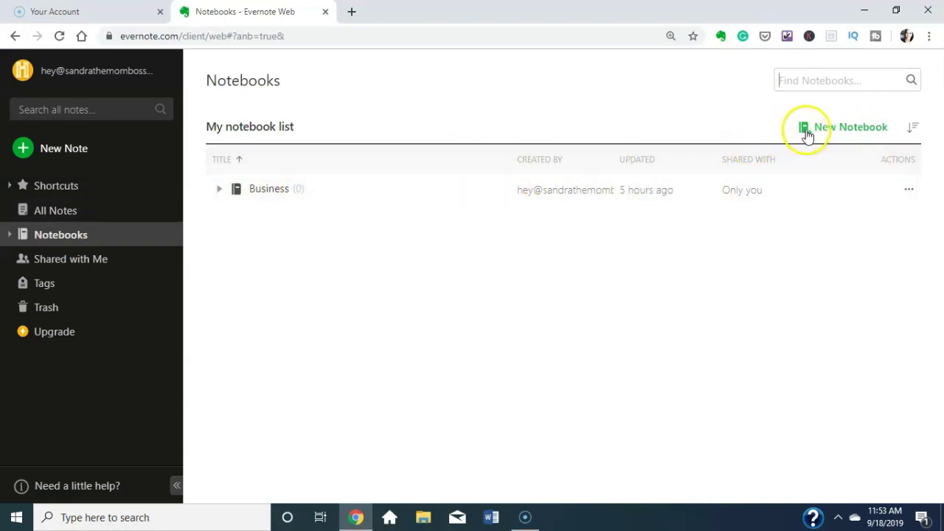
click(808, 133)
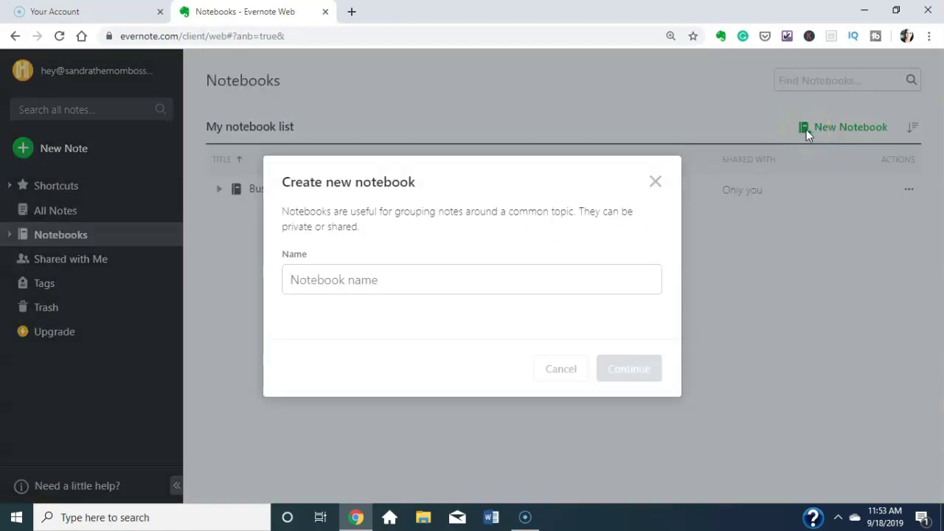
text(Personal)
click(599, 378)
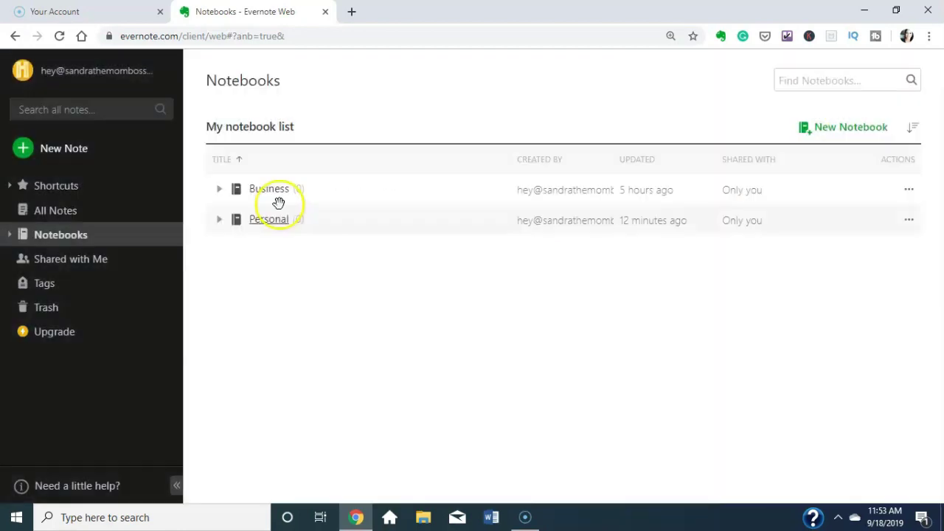
Examine the actions available for the Business notebook, including adding it to a stack.
click(910, 190)
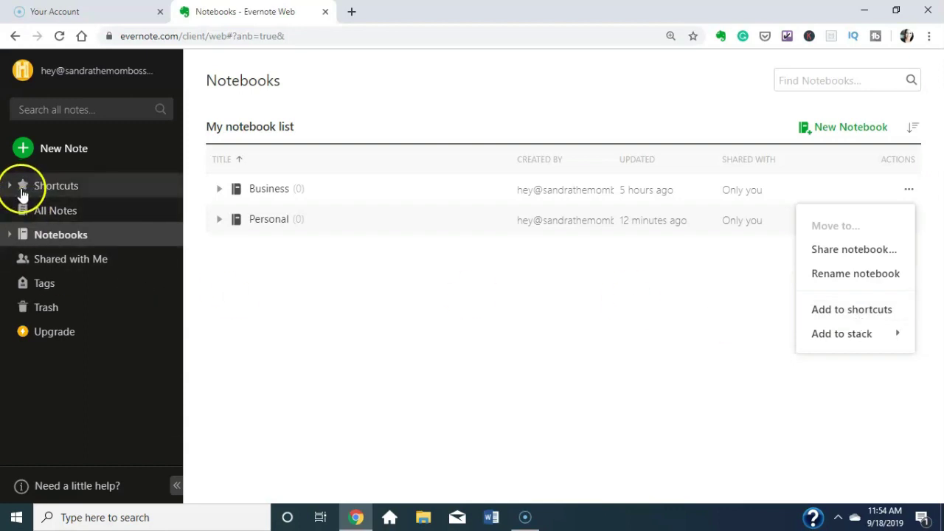
mouse_move(839, 341)
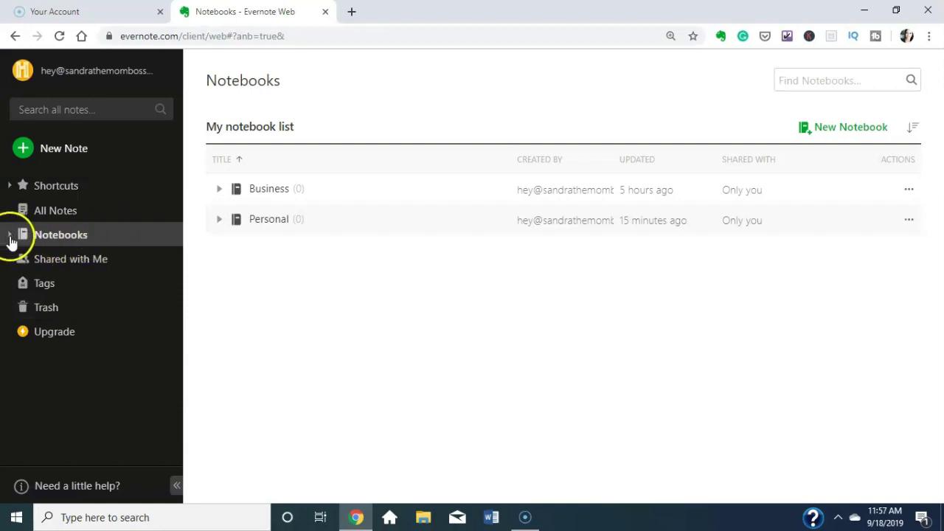
Expand the notebooks in the sidebar and create a new note from the All Notes view.
click(10, 237)
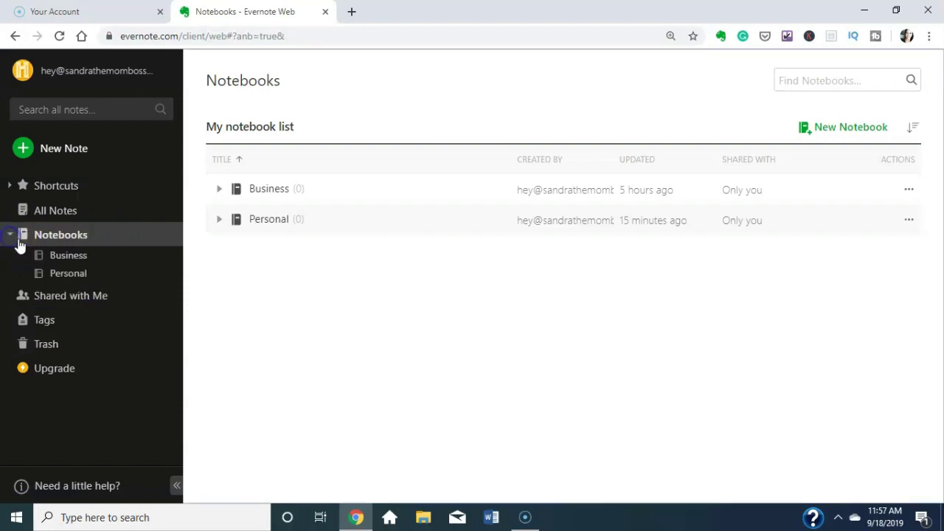
click(51, 213)
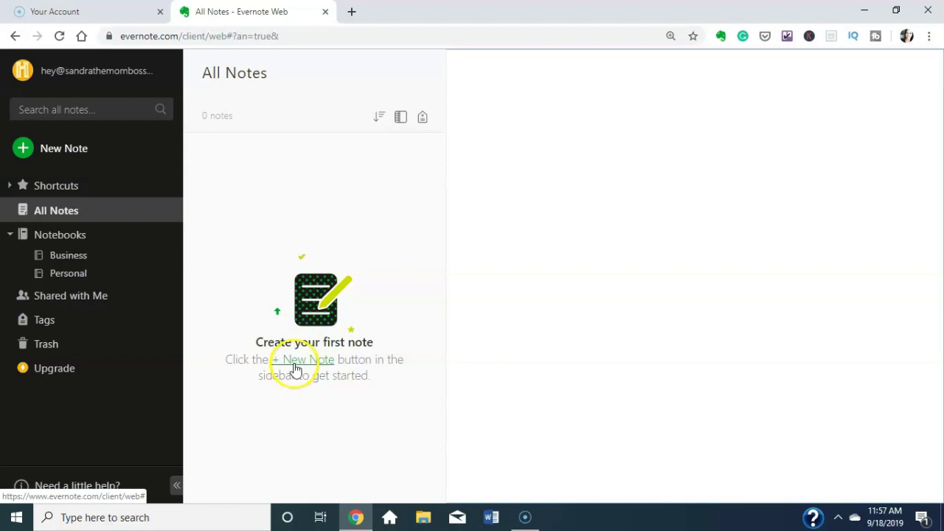
click(46, 151)
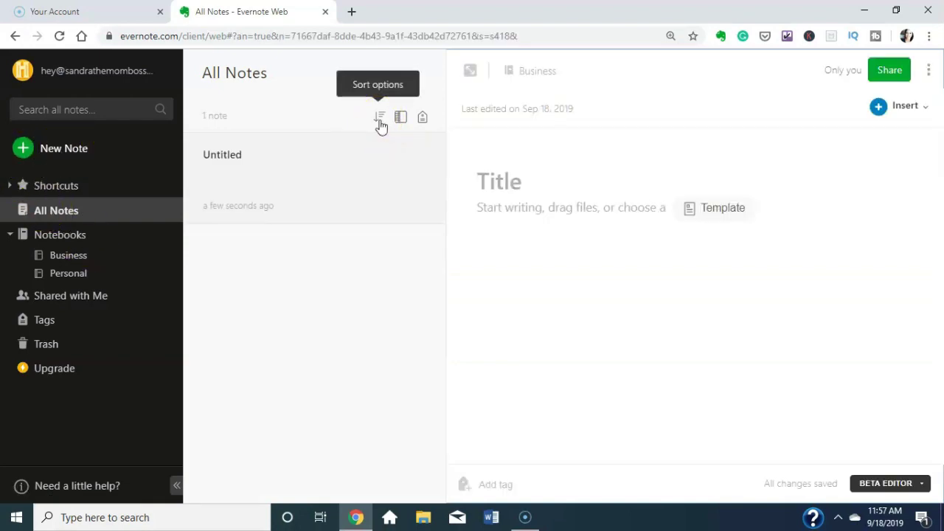
Examine the note list's sort options, view options and tag filter in All Notes.
click(380, 119)
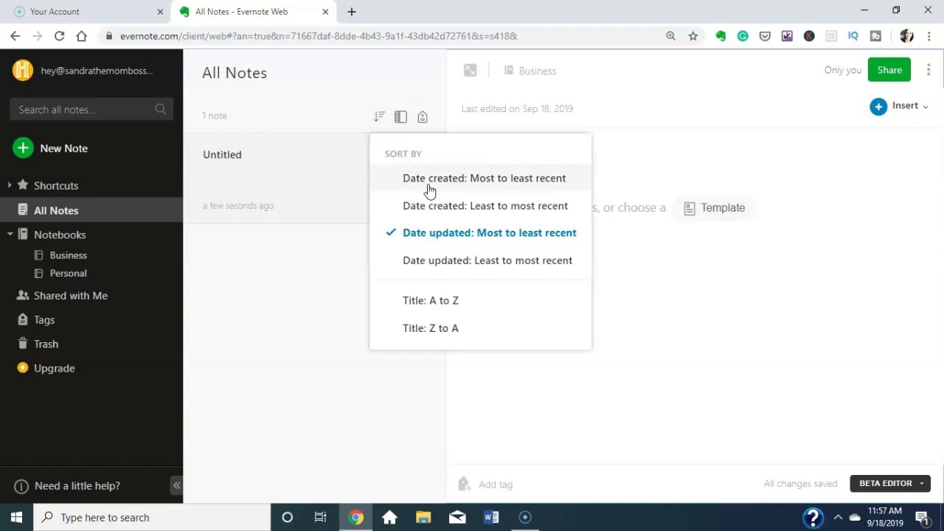
click(412, 237)
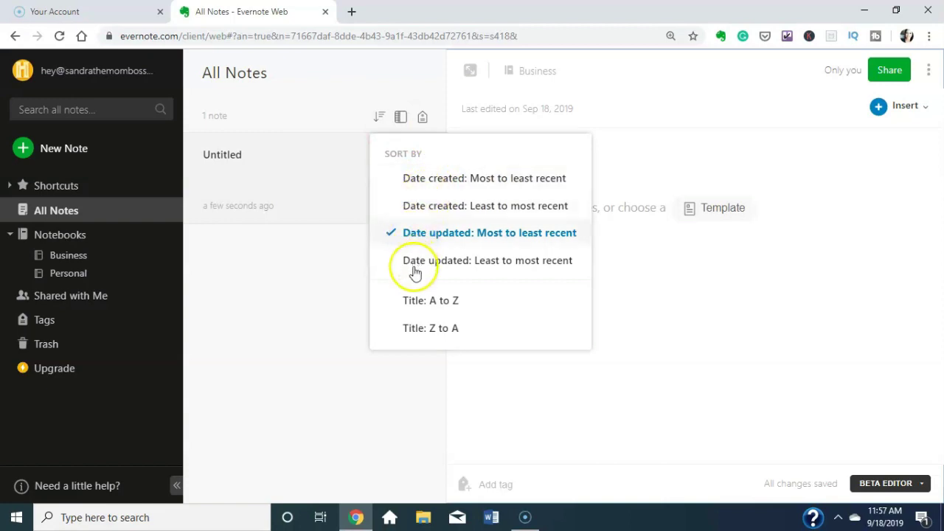
click(414, 313)
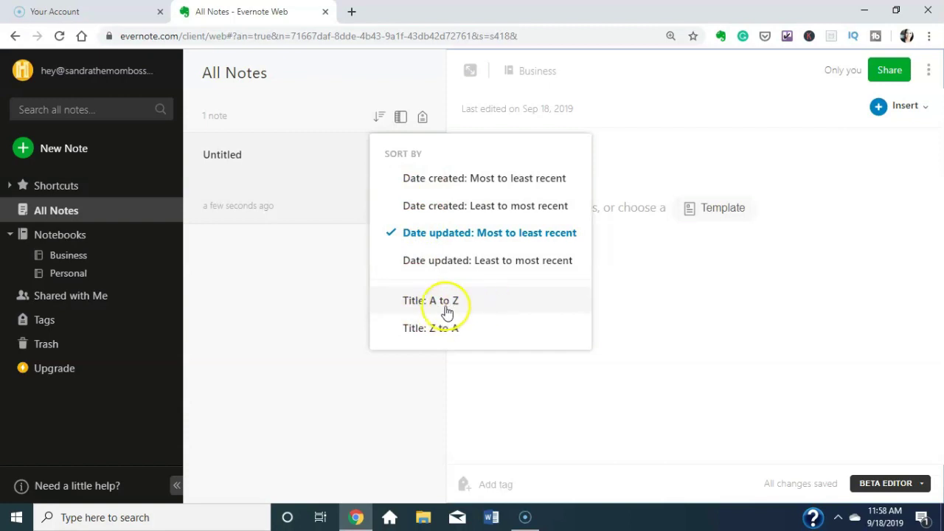
click(399, 120)
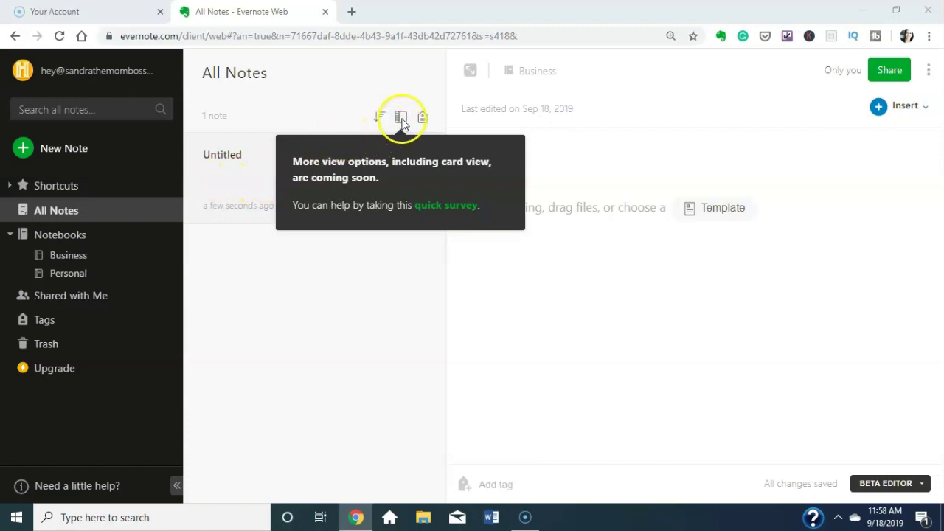
click(402, 121)
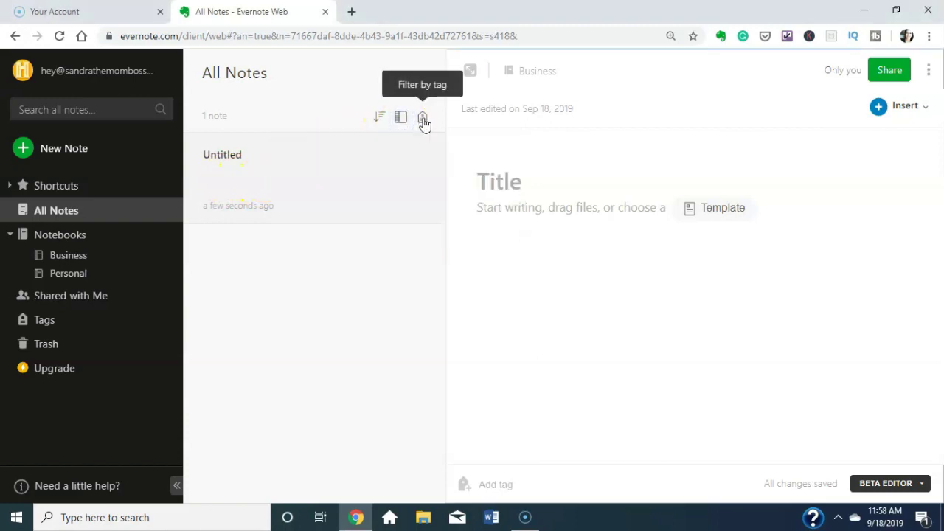
click(423, 119)
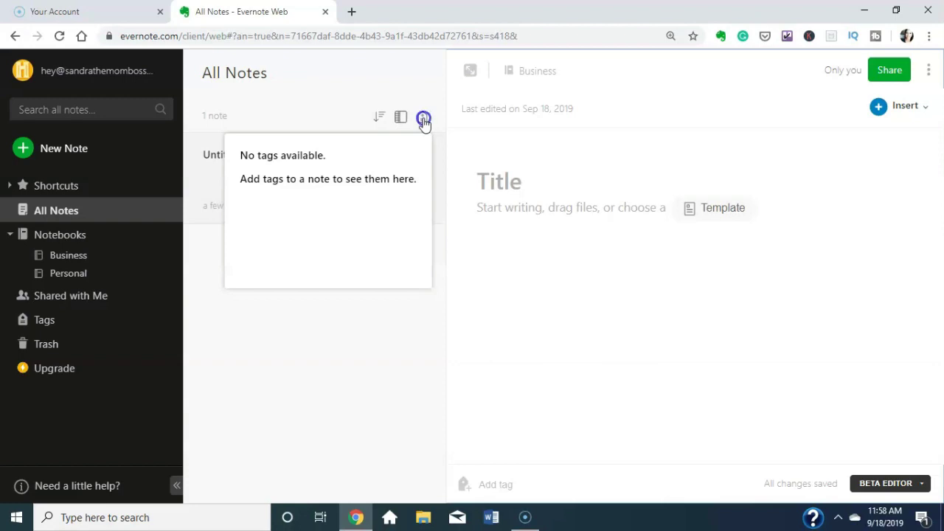
click(425, 121)
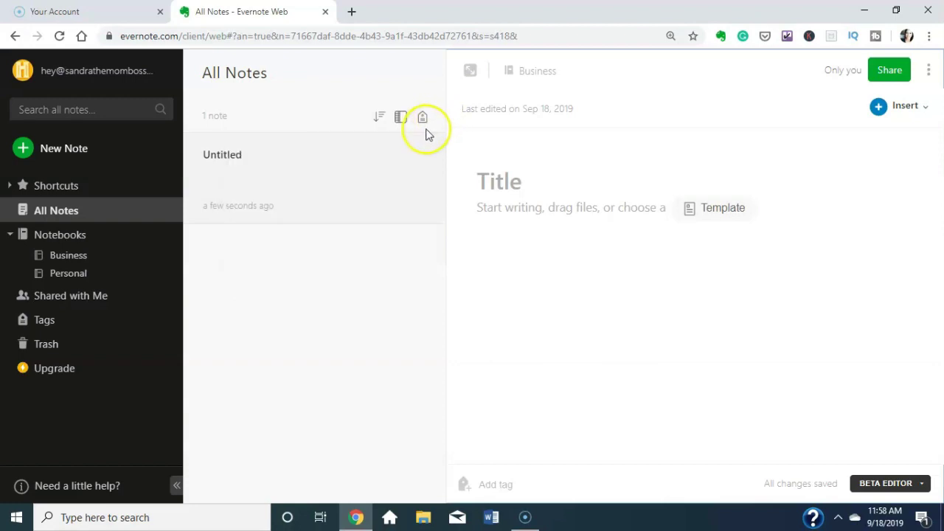
Create notes titled social media, sales and ads.
click(502, 189)
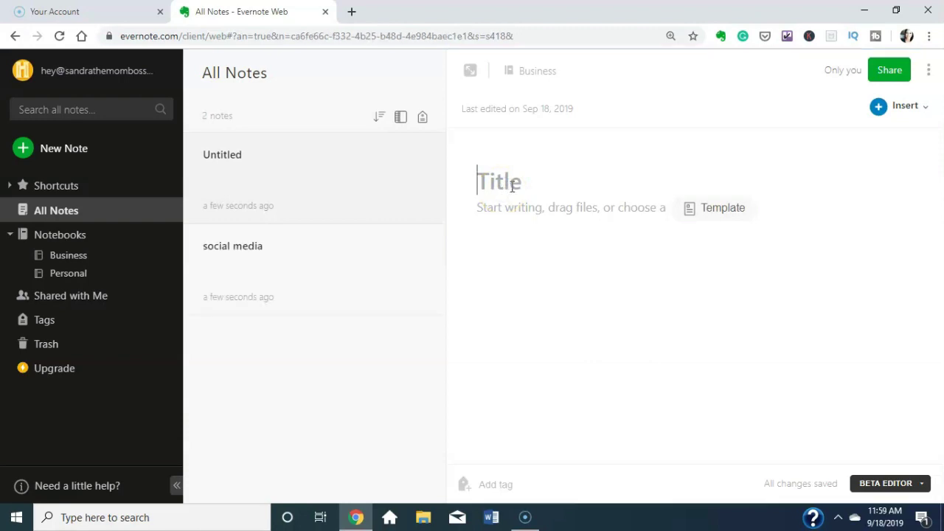
text(sales)
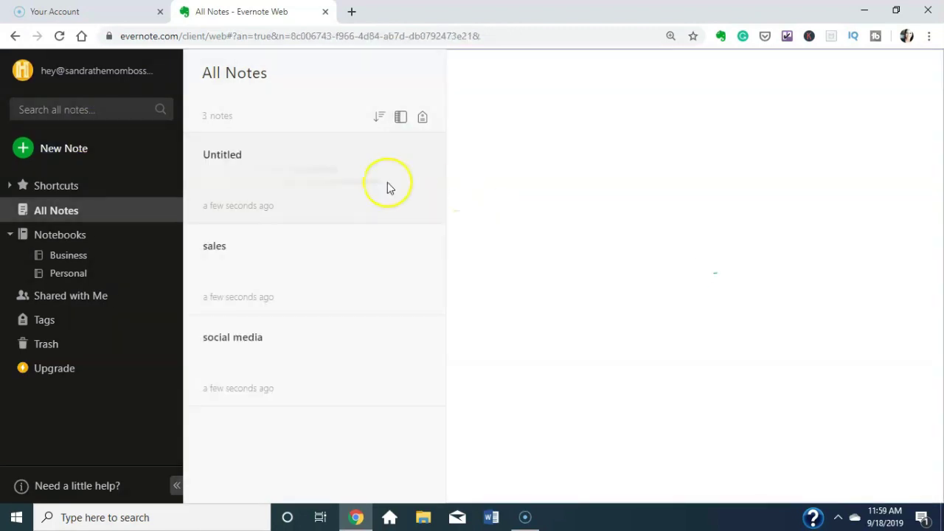
click(500, 180)
text(ads)
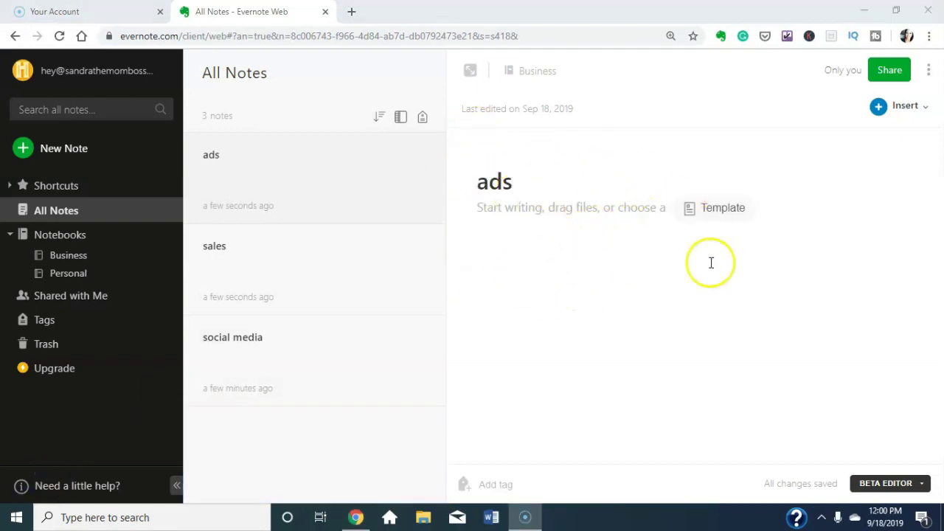
Expand the ads note to full screen, then try enabling its shareable link and disable it again.
click(470, 74)
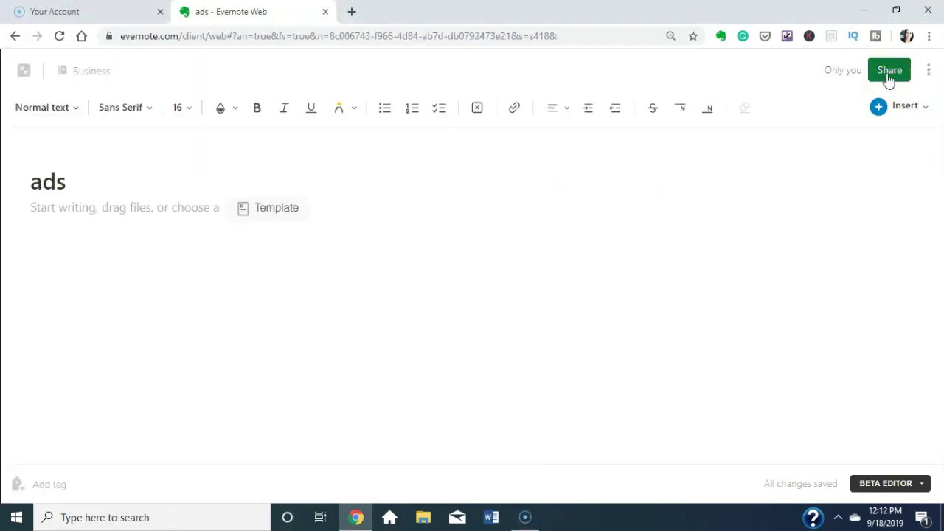
click(888, 76)
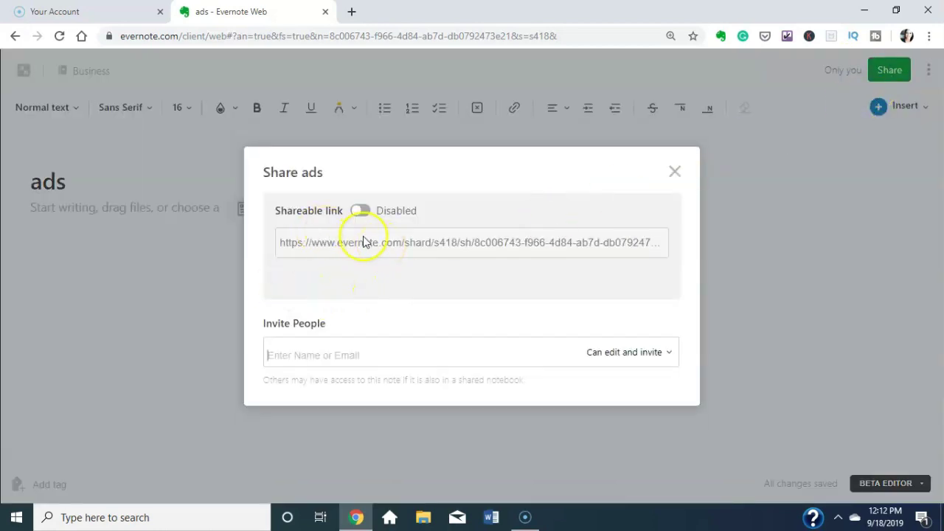
click(365, 213)
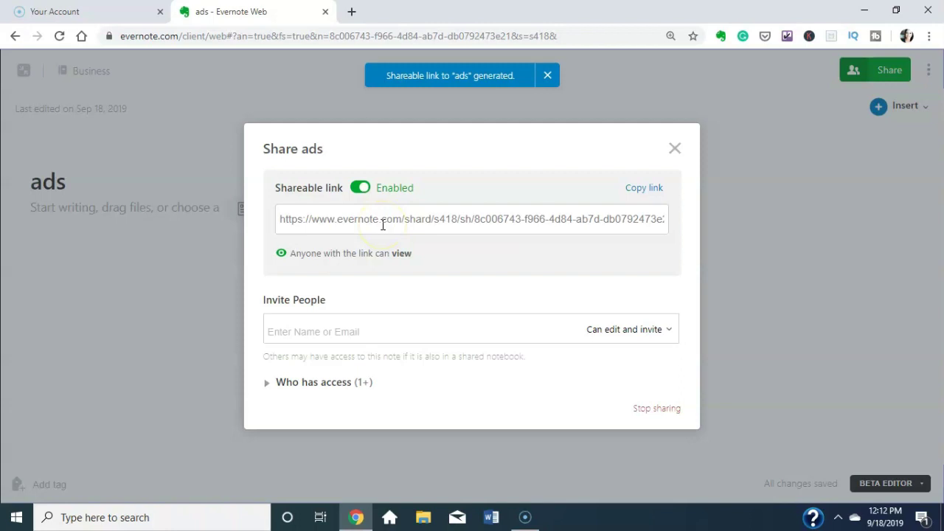
click(365, 188)
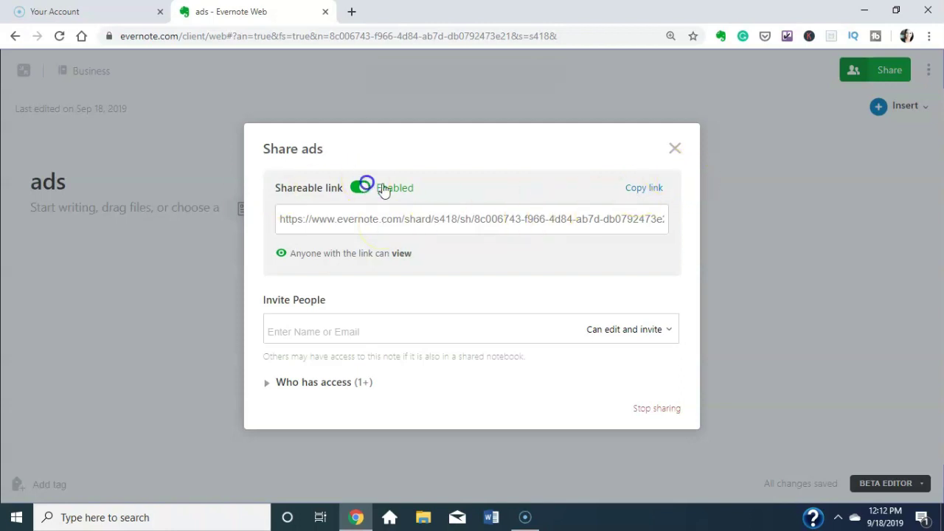
click(675, 149)
Review the ads note's available actions, including note width, and copy its internal link.
click(929, 72)
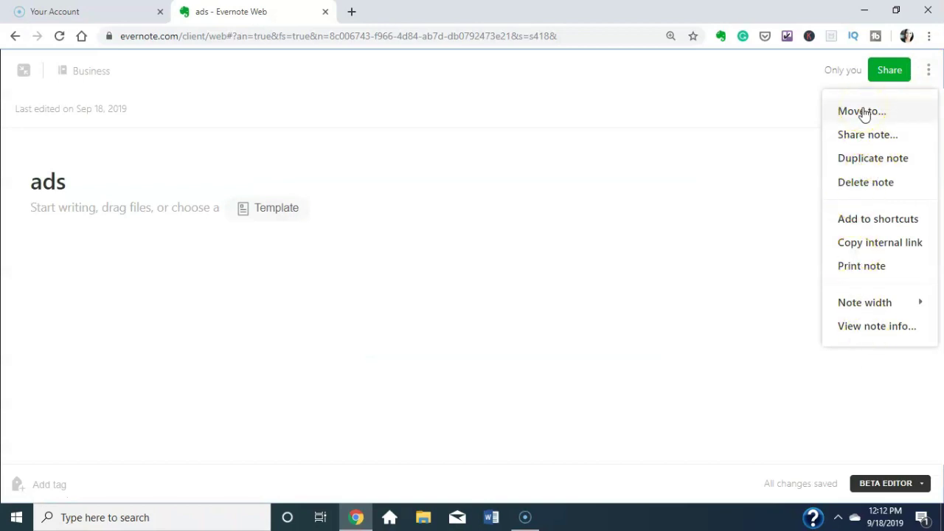
click(864, 138)
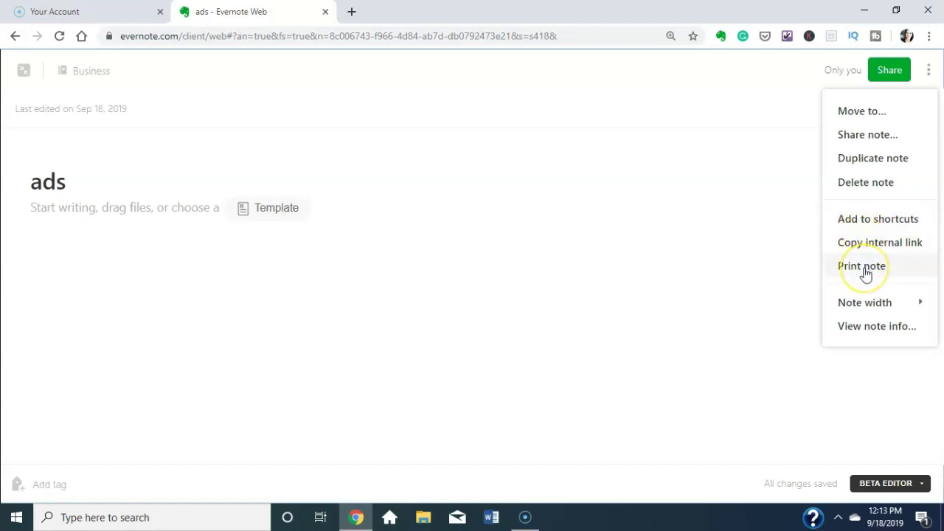
mouse_move(863, 304)
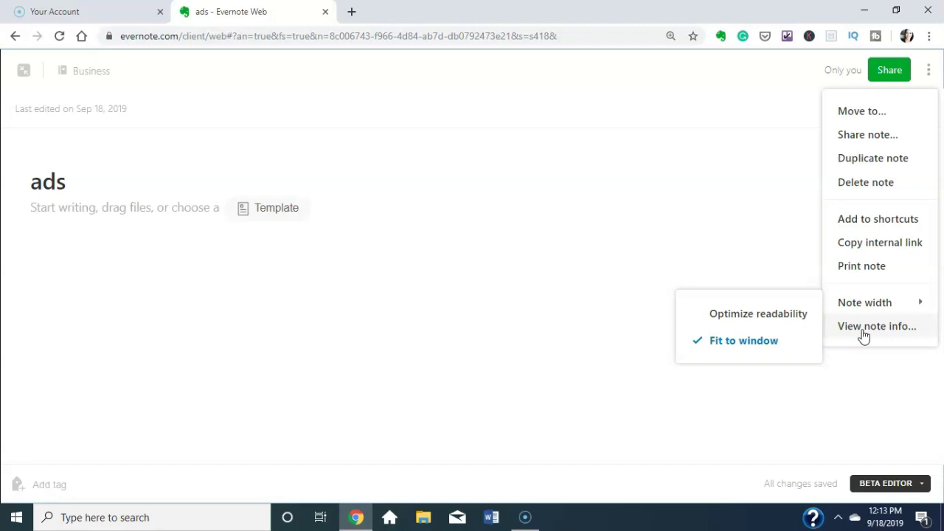
click(886, 243)
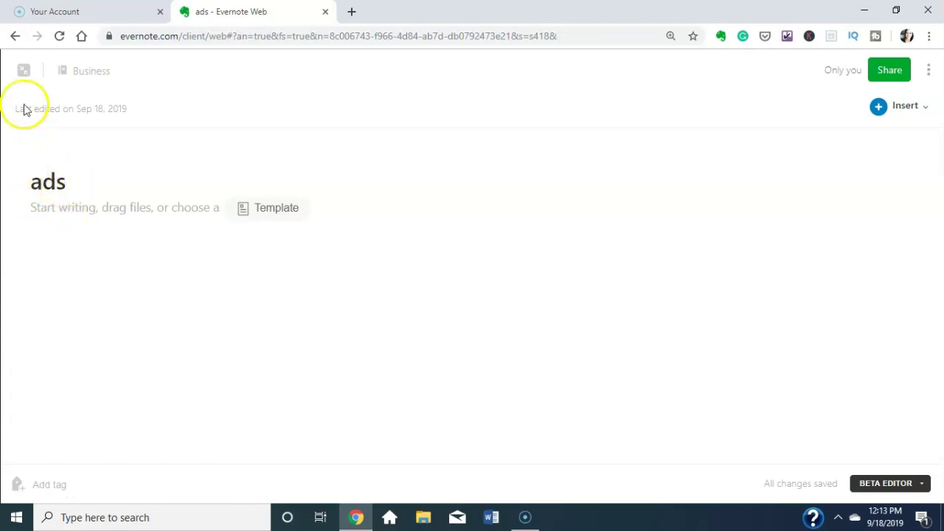
Open the sales note in full screen and paste the internal link to the ads note into its body.
click(25, 71)
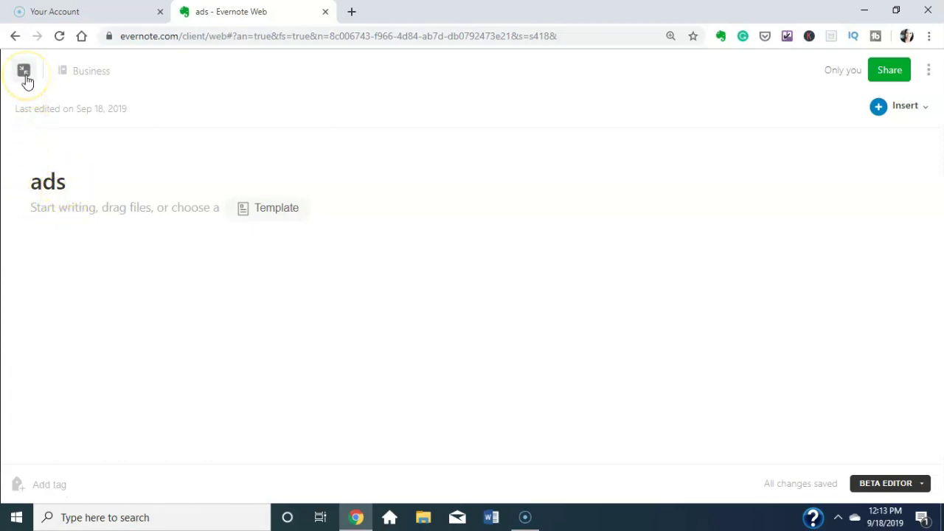
click(234, 276)
click(467, 69)
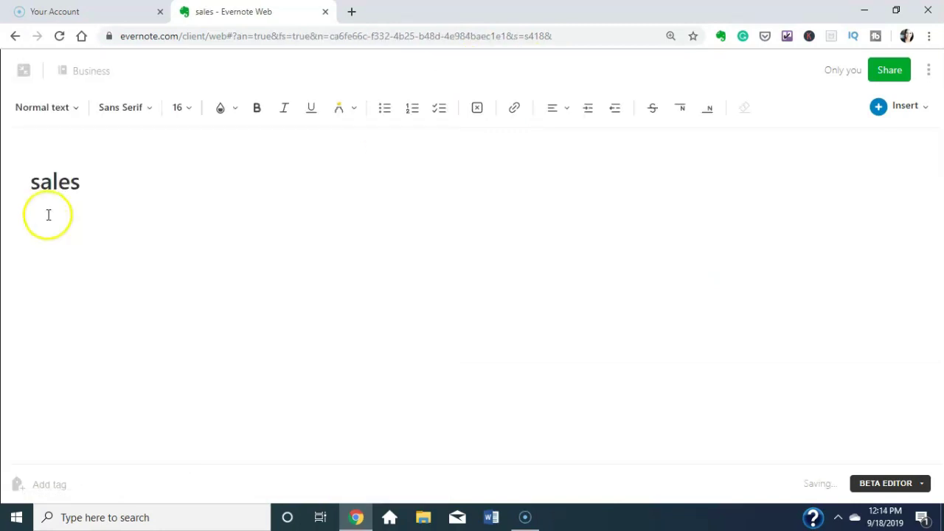
click(34, 189)
click(83, 191)
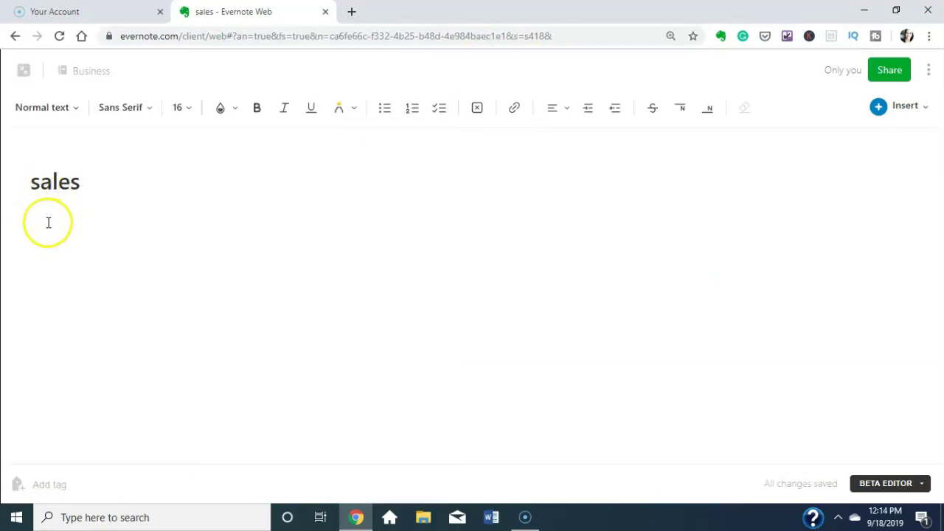
key(ctrl+v)
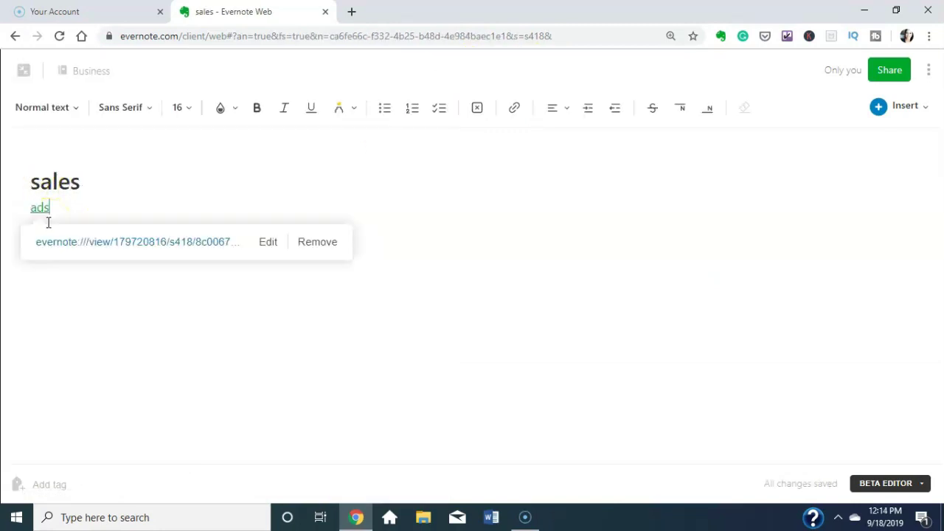
Follow the ads link in the sales note to open the linked note.
click(42, 208)
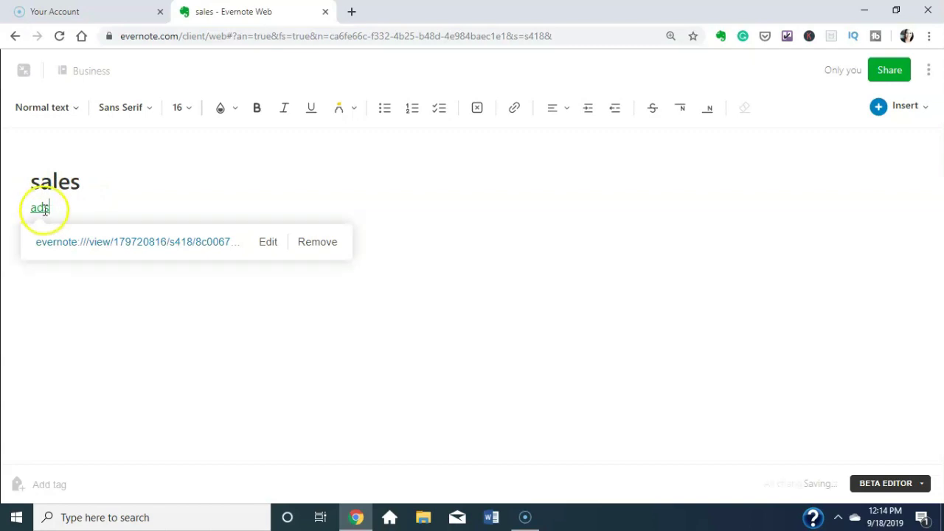
click(49, 208)
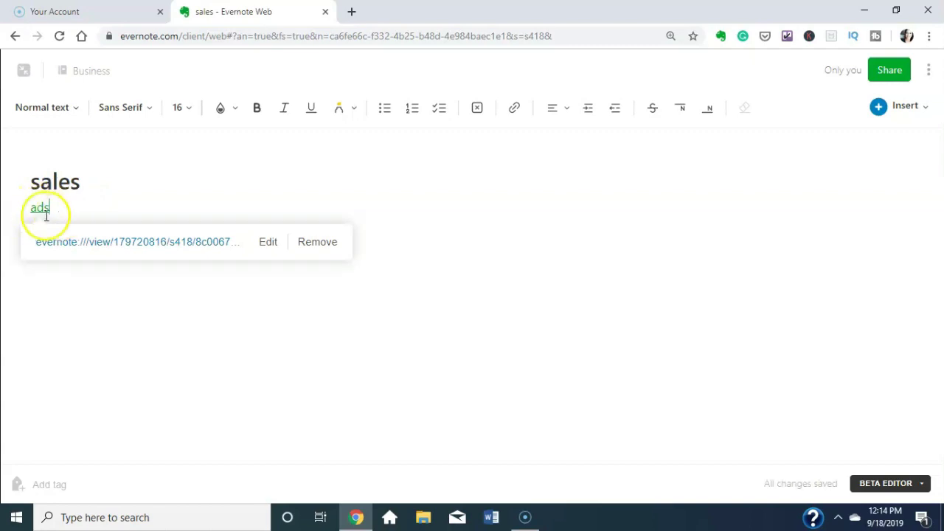
click(102, 244)
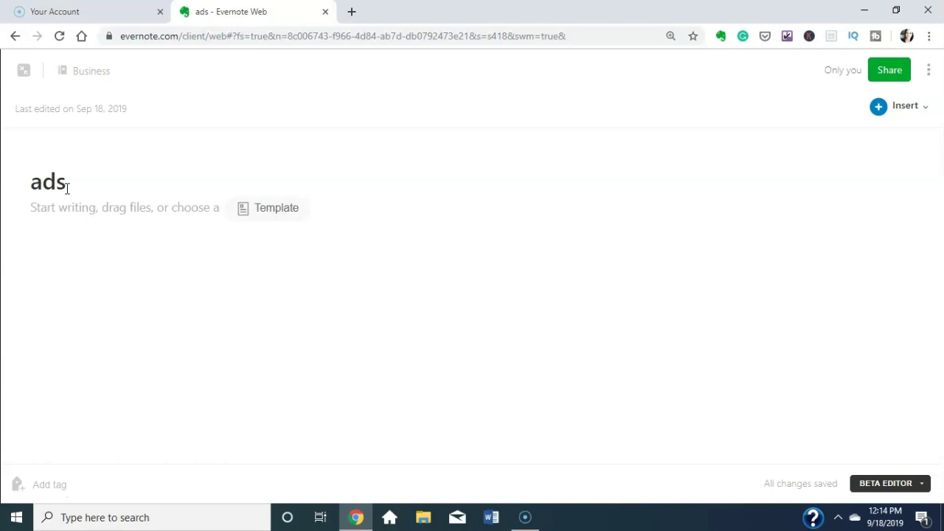
Apply the gallery's weekly template with Day, Date and Notes columns to the ads note and look over its table.
click(347, 147)
click(181, 220)
click(245, 208)
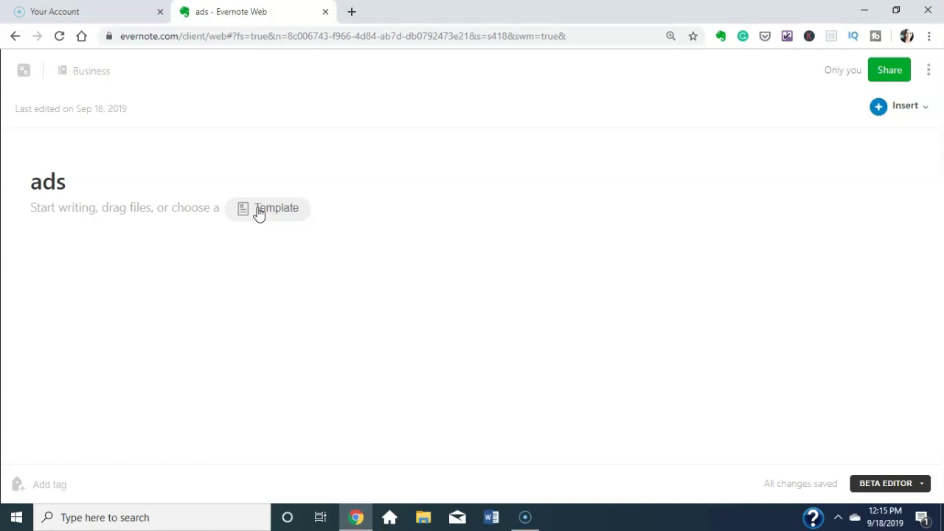
click(258, 210)
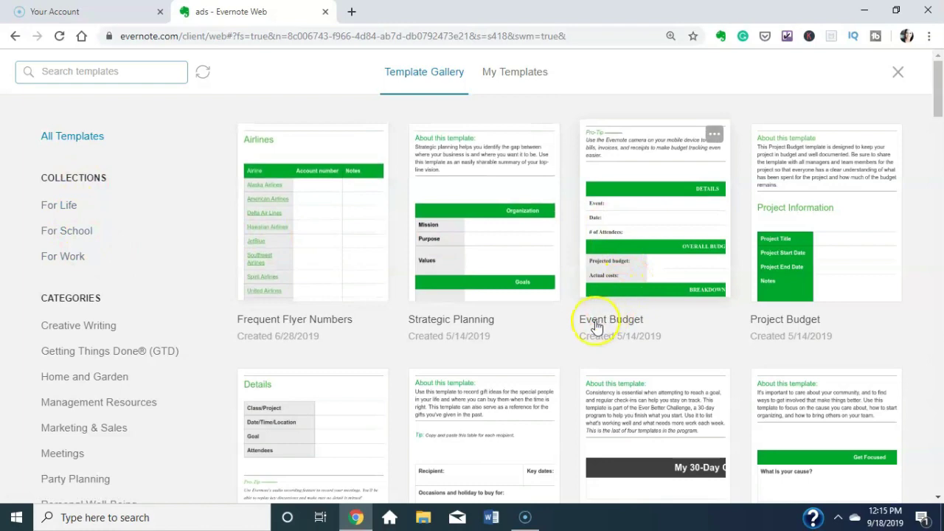
scroll(540, 347, down, 3)
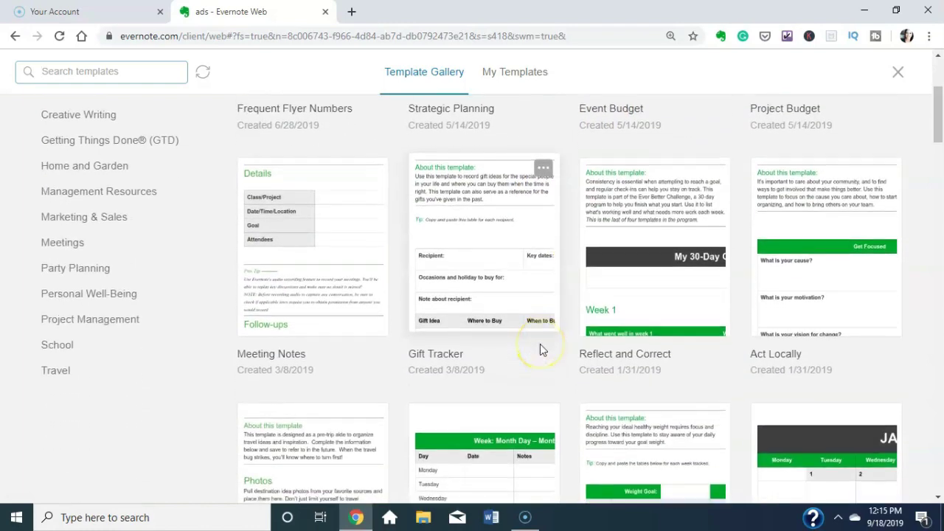
scroll(540, 345, down, 3)
click(517, 341)
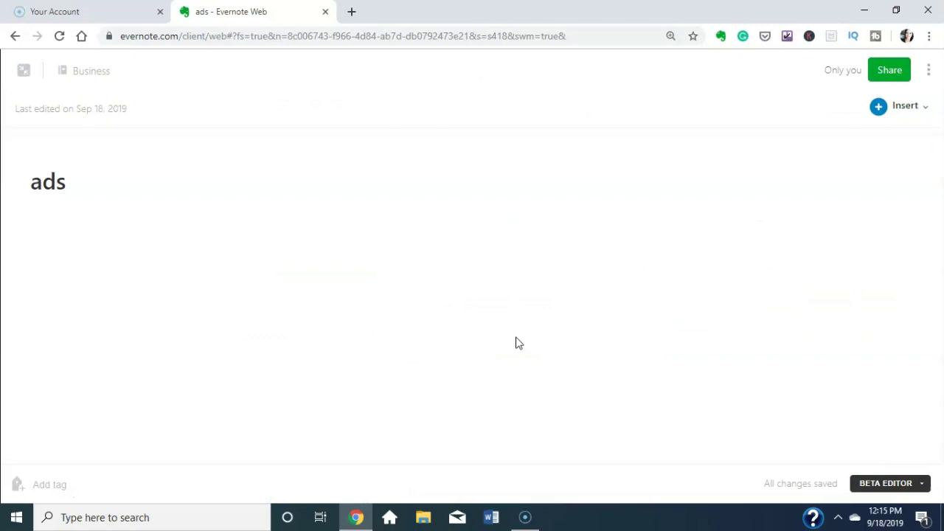
click(421, 312)
scroll(421, 312, down, 3)
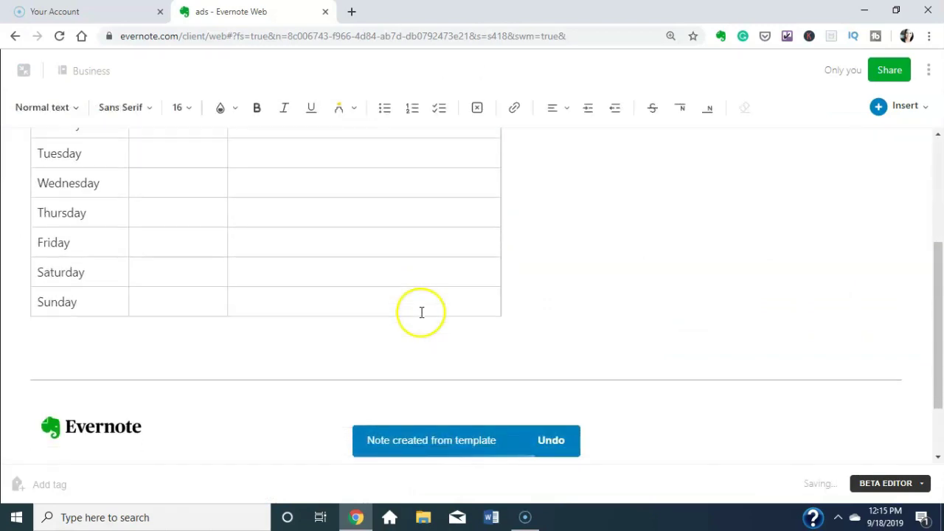
scroll(185, 252, up, 2)
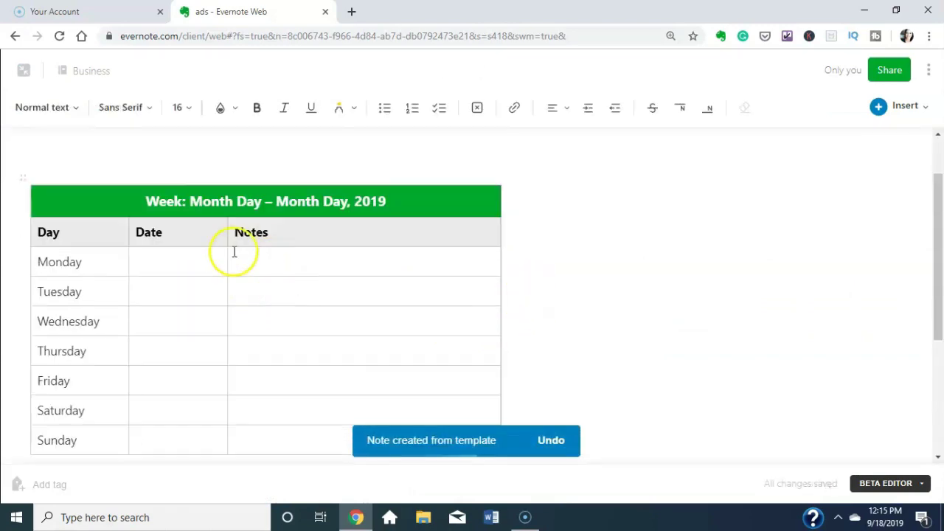
drag(129, 268, 162, 382)
scroll(162, 381, up, 1)
Switch to File Explorer and try to bring a file into the ads note above the weekly table.
click(67, 223)
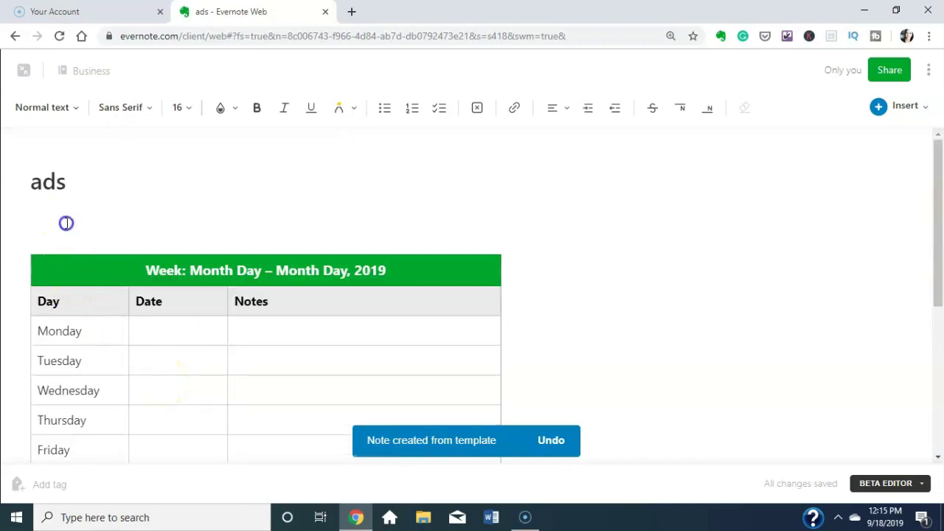
click(425, 519)
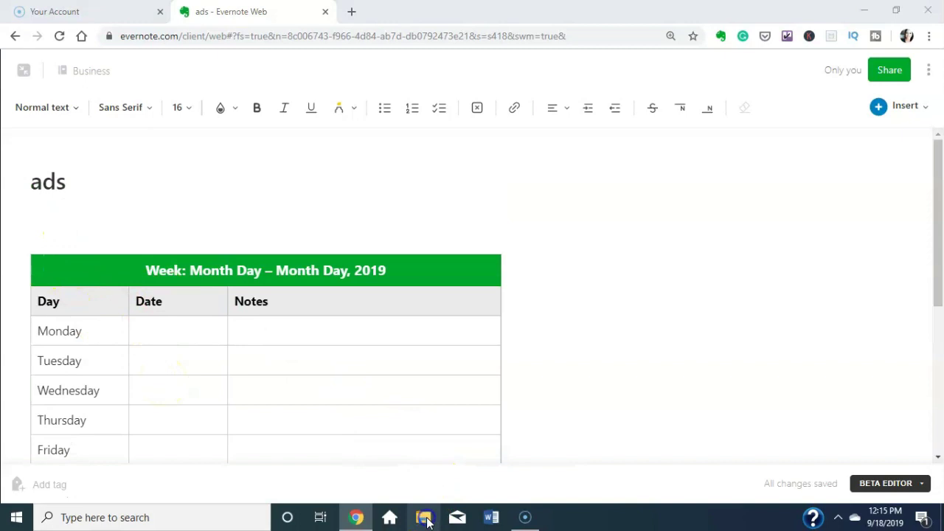
drag(633, 279, 250, 191)
click(167, 236)
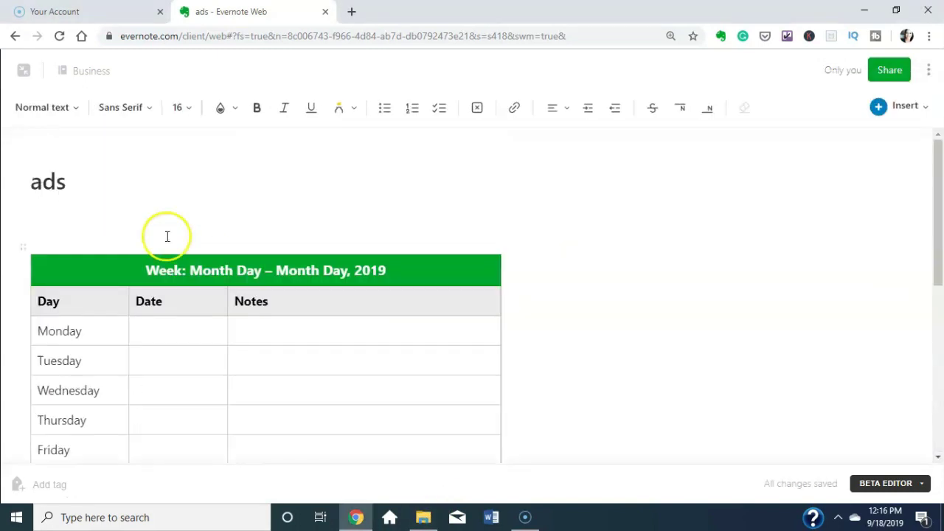
Write "I HOPE YOUR ENJOYING THIS TUTORIAL AND THAT YOU FIND IT HELPFUL :)" under the ads title and start a new line.
click(14, 204)
text(I HOPE YOUR ENJOYING THIS TUTORIAL A)
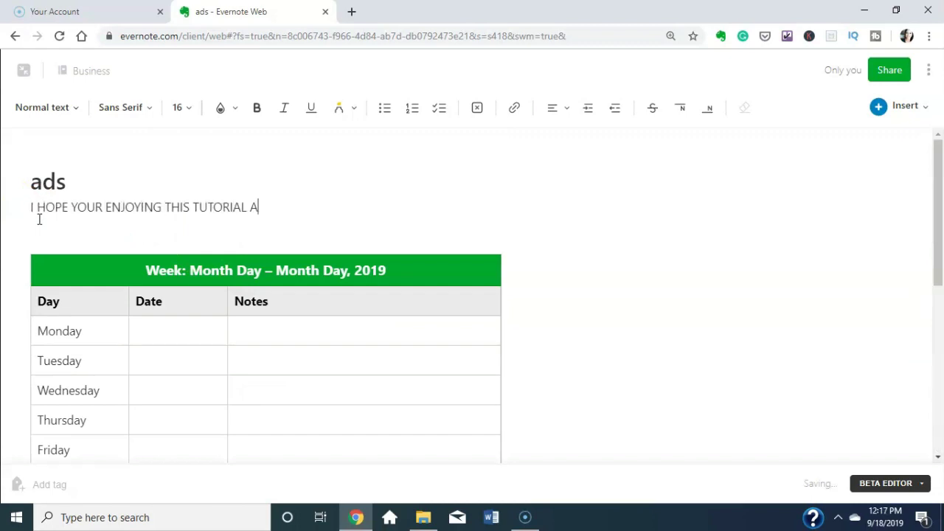
text(ND THAT YOU FIND IT HELPFUL :))
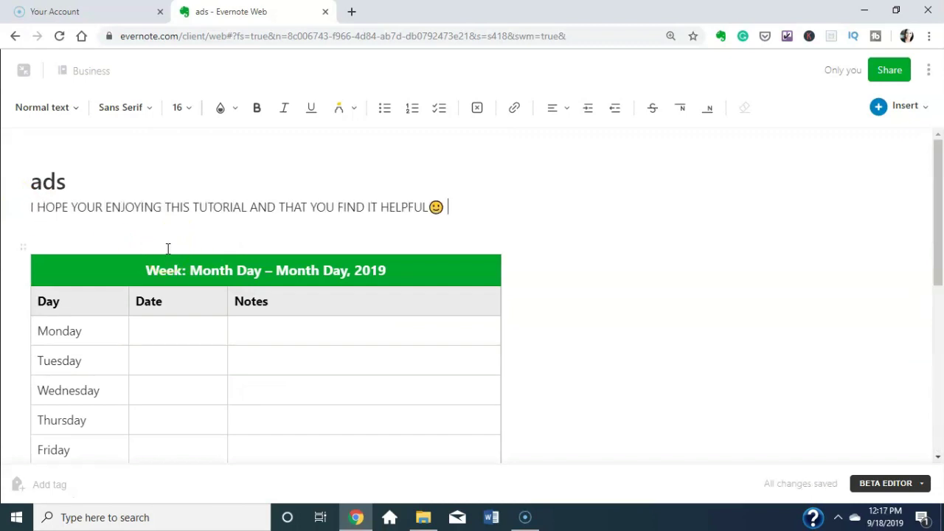
key(Return)
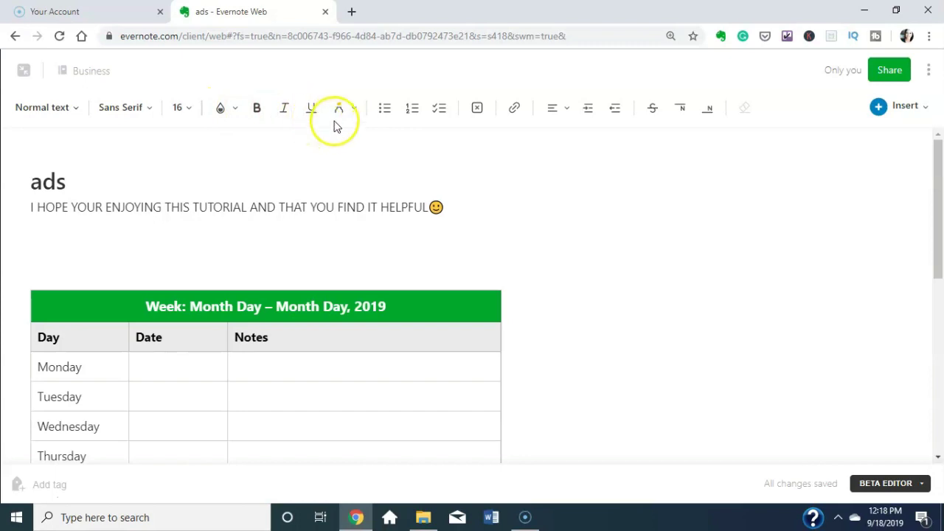
Try the bulleted list, numbered list, checklist and inline checkbox formats on the empty line below the sentence.
click(385, 111)
click(388, 112)
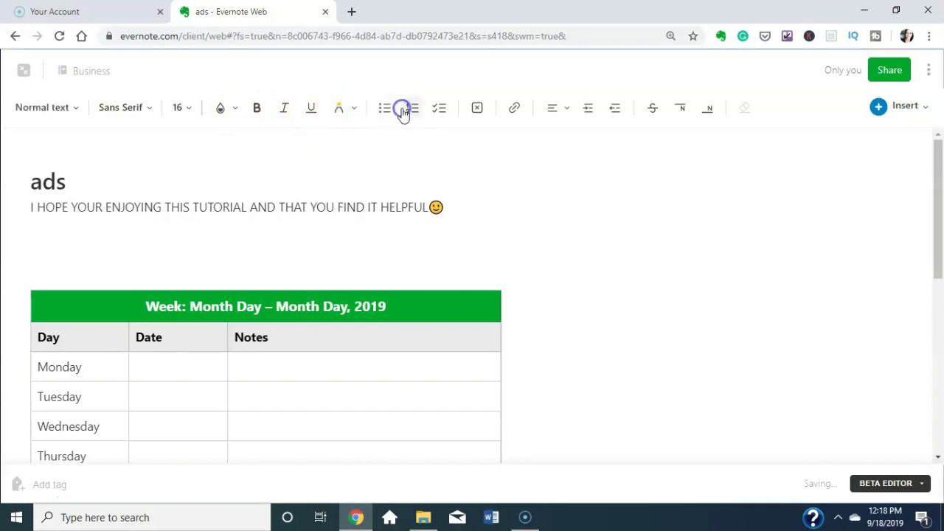
click(410, 109)
click(439, 109)
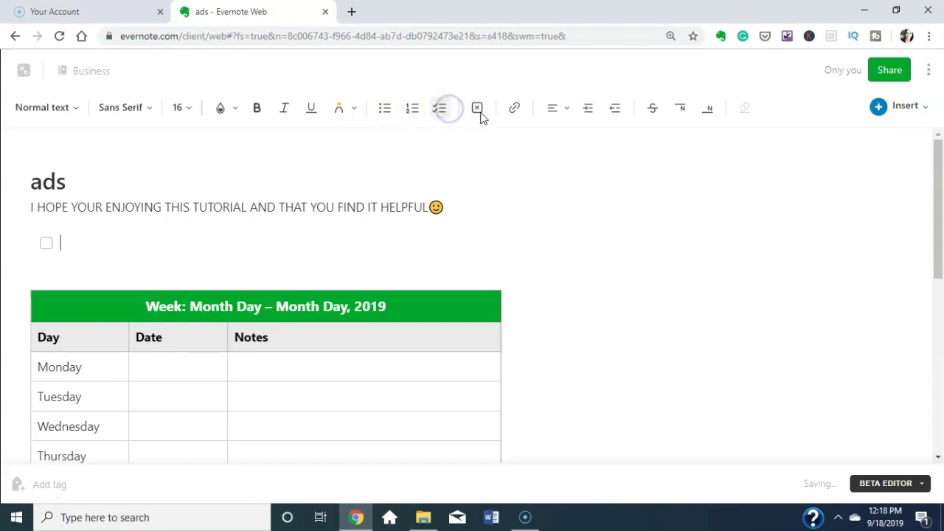
click(477, 111)
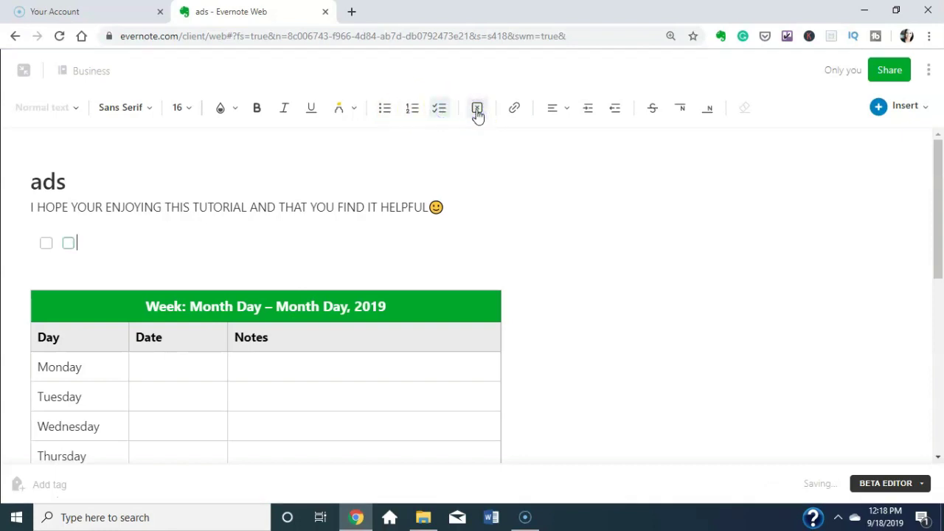
click(478, 112)
Turn the words THIS TUTORIAL in the sentence into a hyperlink using the copied Evernote note link.
drag(164, 207, 244, 207)
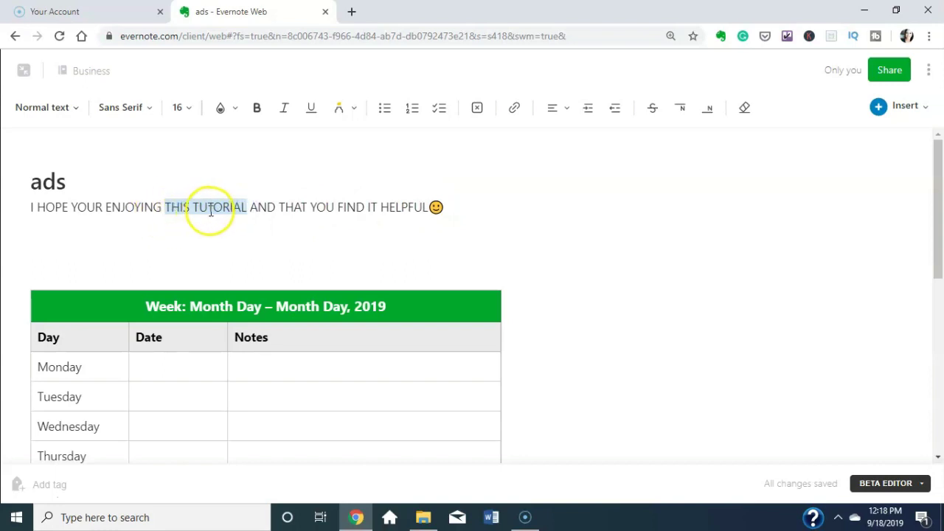
click(516, 116)
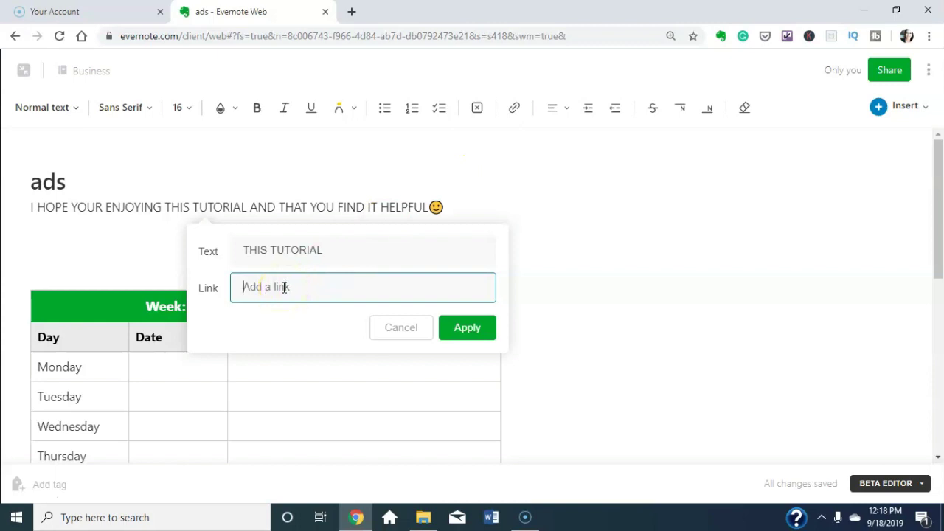
key(ctrl+v)
click(463, 327)
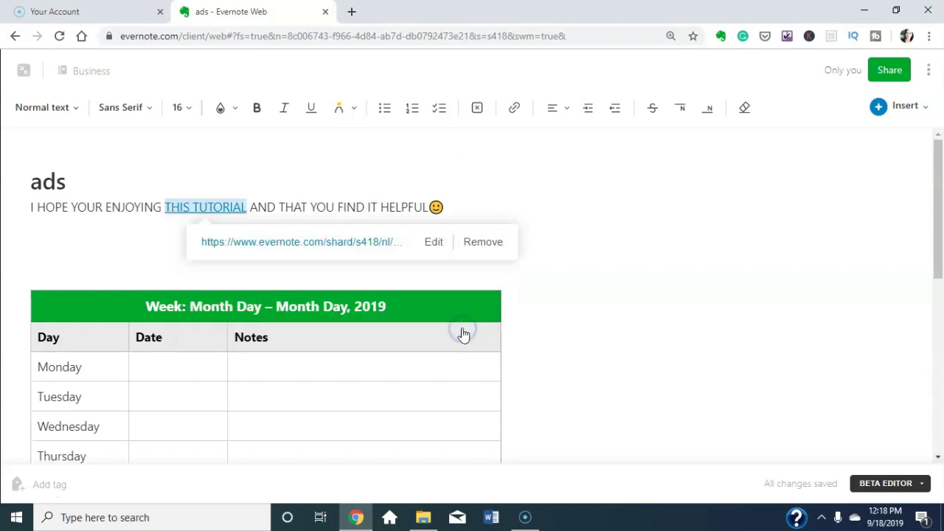
click(485, 200)
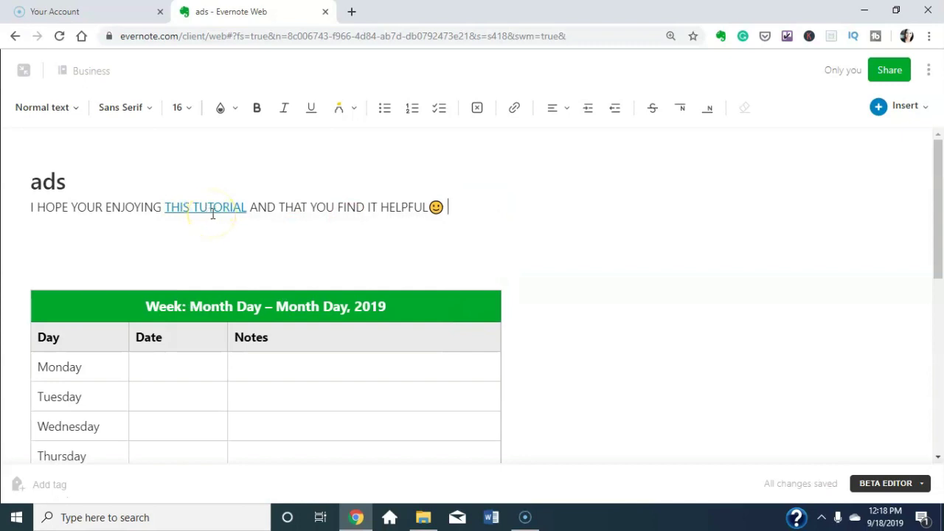
Insert an empty two-by-two table below the sentence and a divider above the weekly table.
click(566, 110)
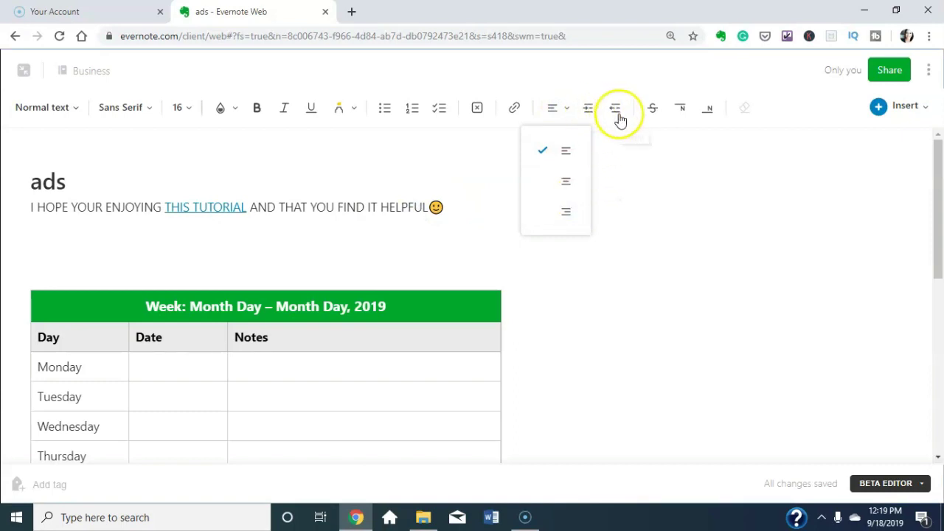
click(909, 107)
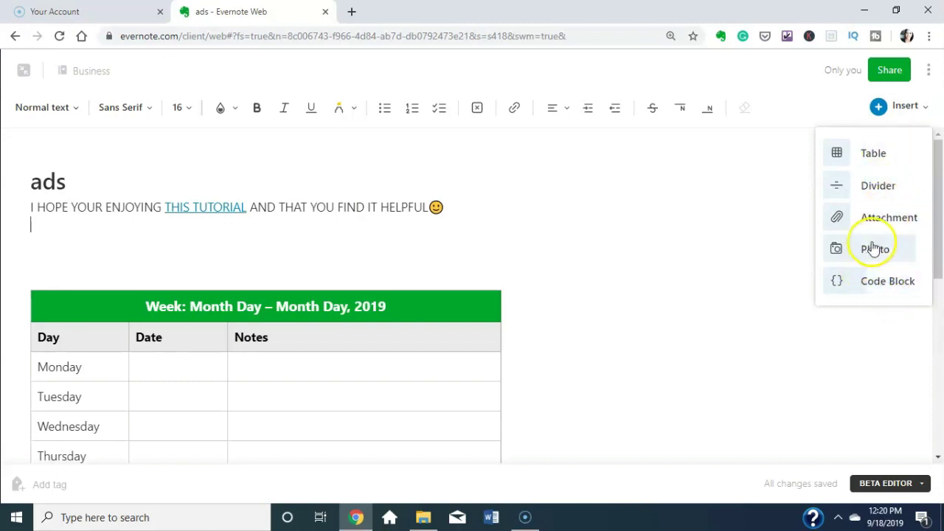
click(877, 159)
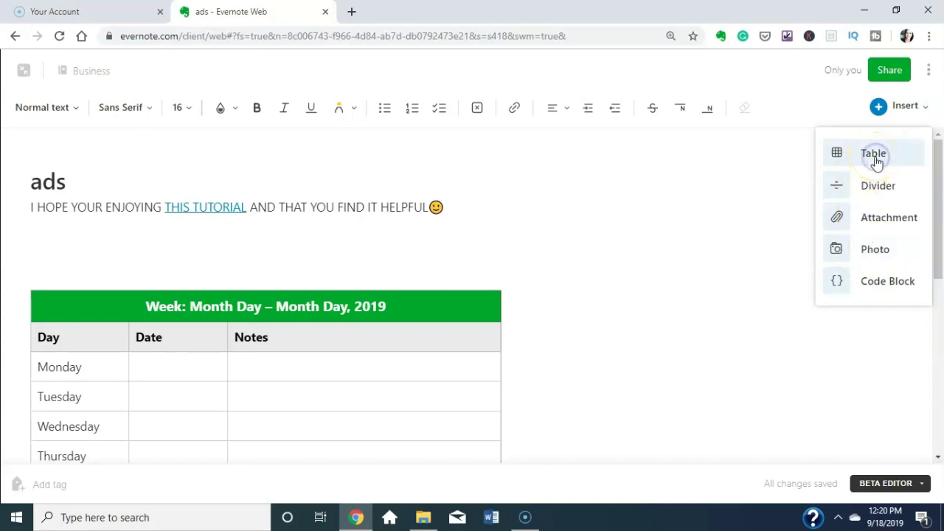
click(906, 107)
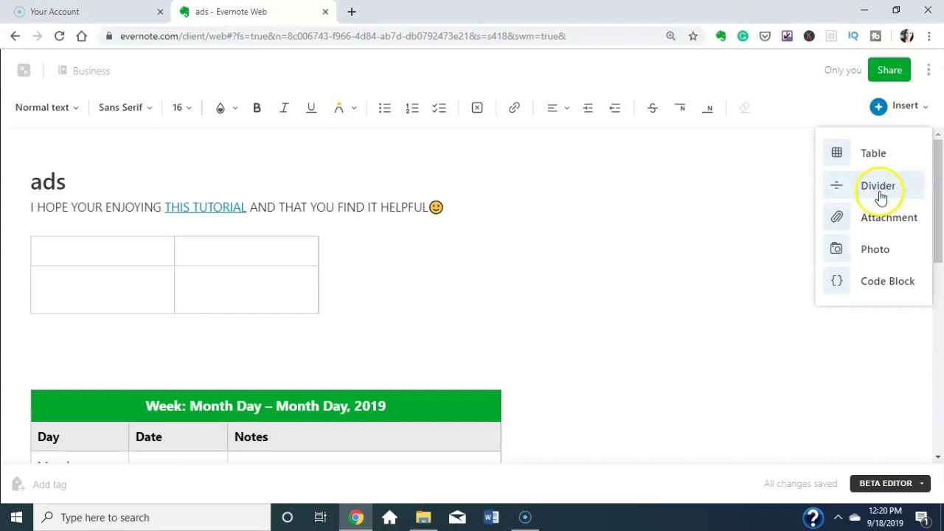
click(881, 196)
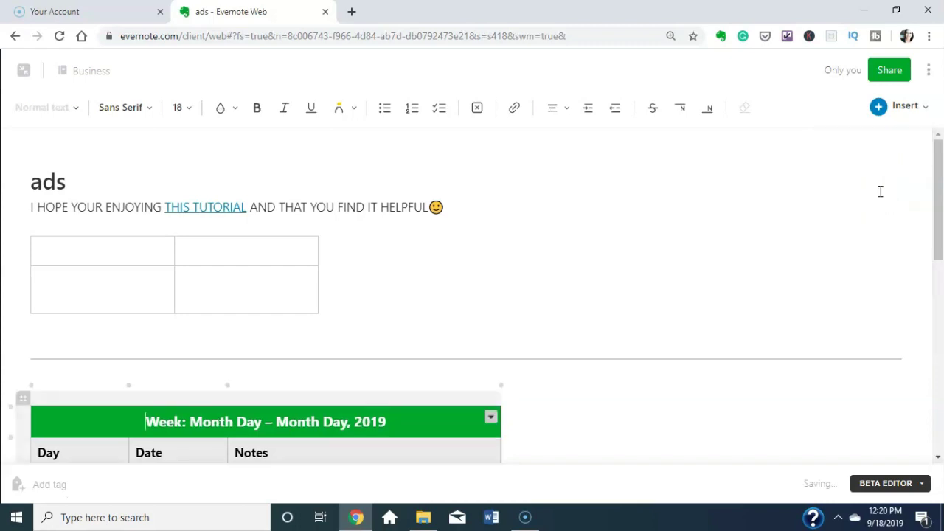
click(905, 109)
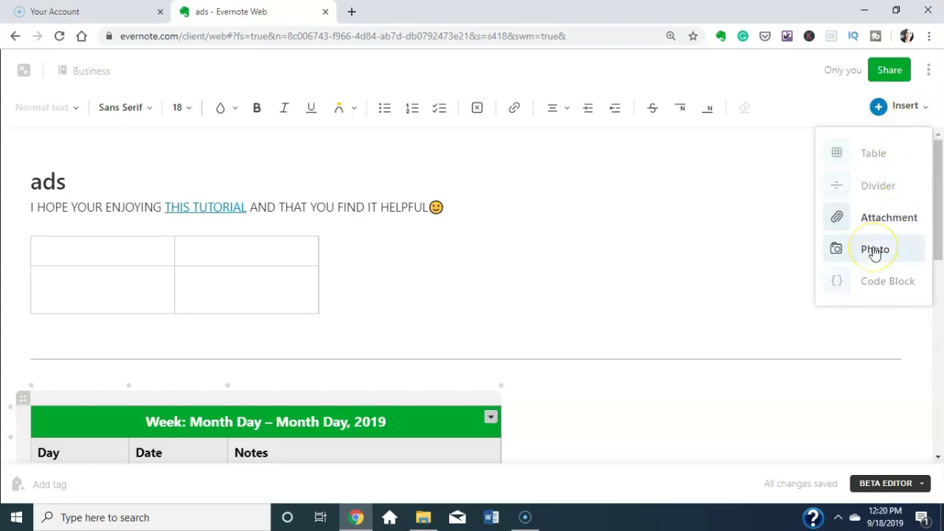
click(757, 246)
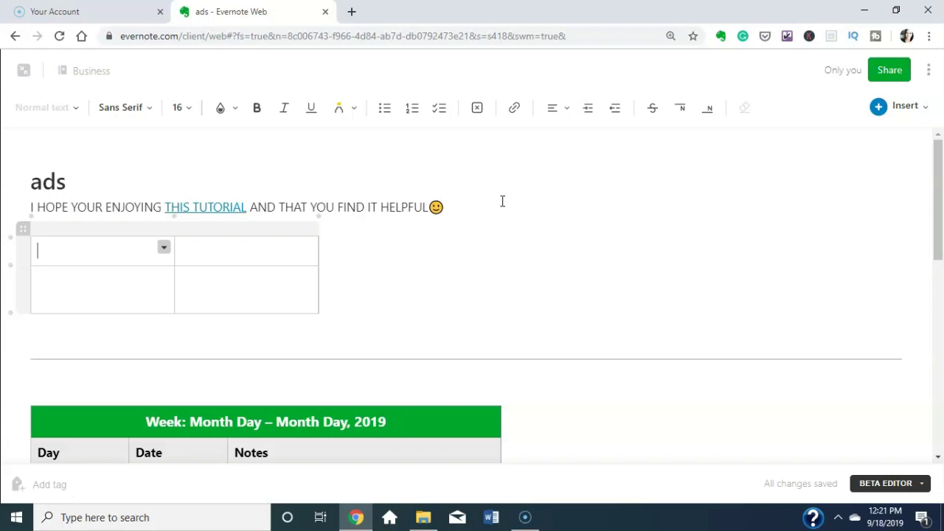
Exit the full-screen ads note and view the notebook list with the shortcuts section expanded.
click(24, 71)
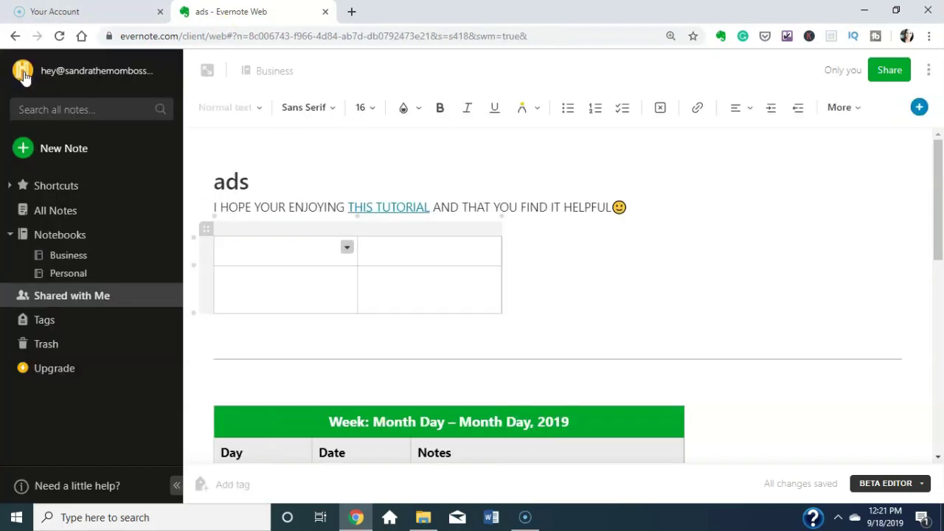
click(62, 235)
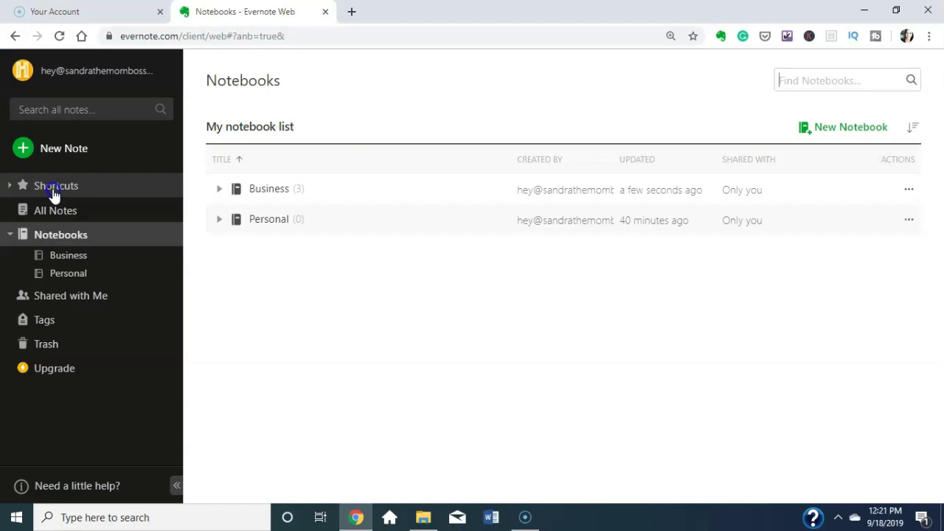
click(53, 189)
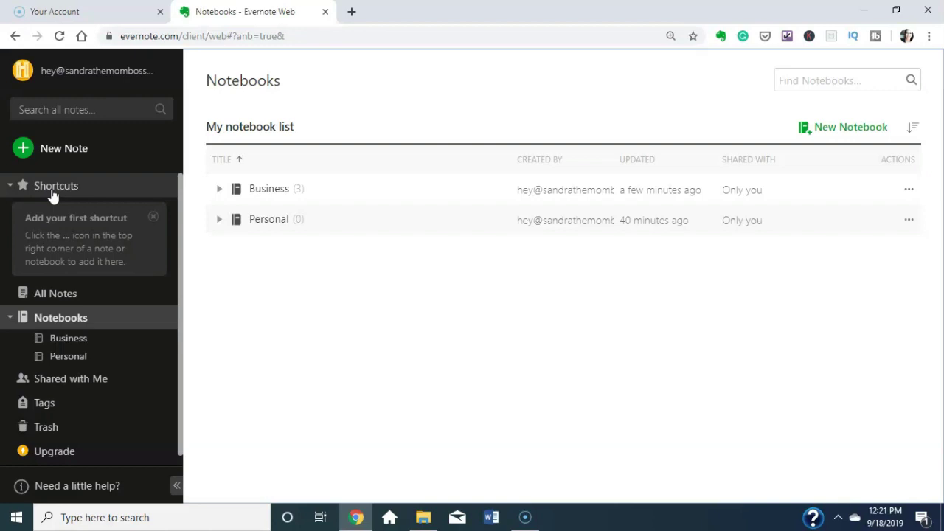
click(61, 148)
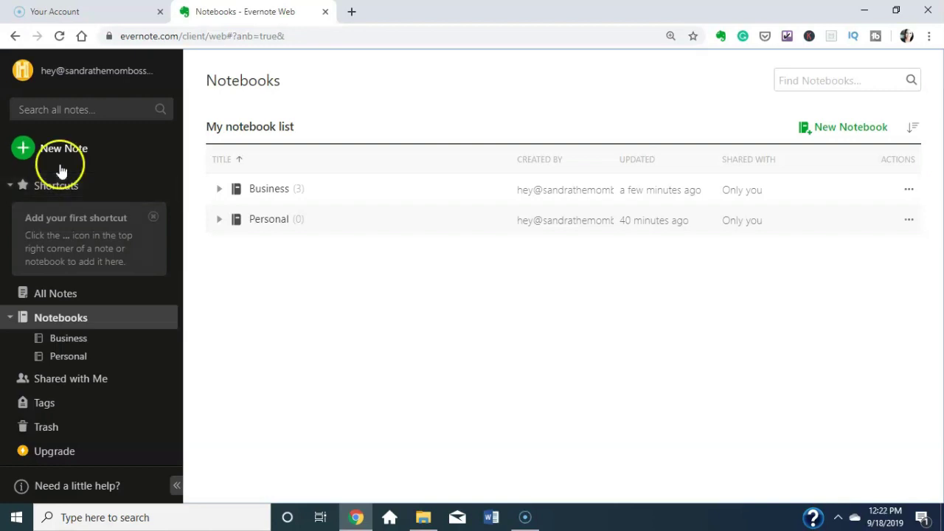
Search all notes for TUTORIAL.
click(75, 110)
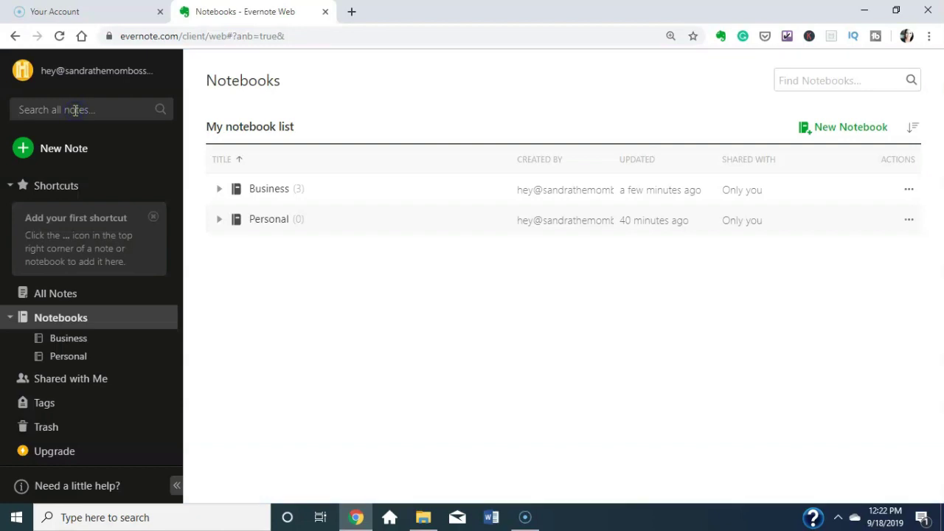
text(TUTORIAL)
key(Return)
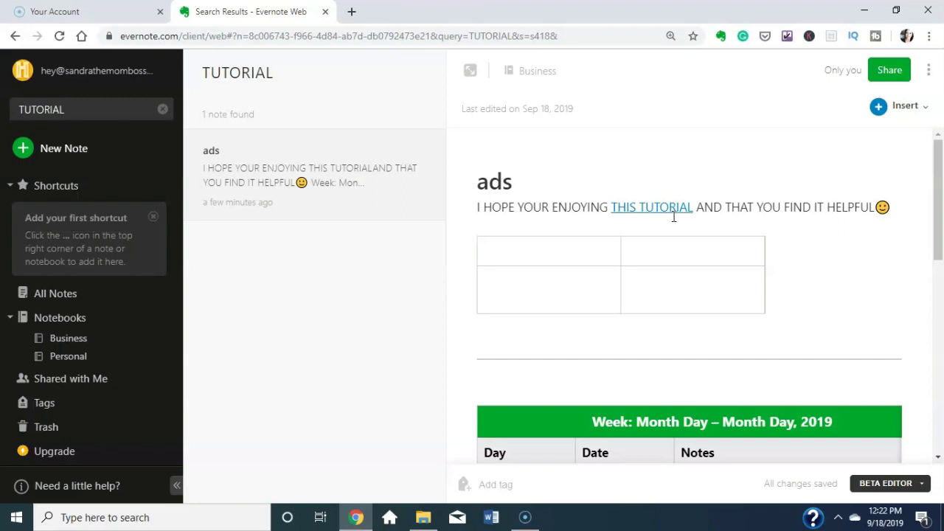
Open the notebook list and expand the #To Be Filed notebook and the Business Ideas/Projects stack.
click(60, 317)
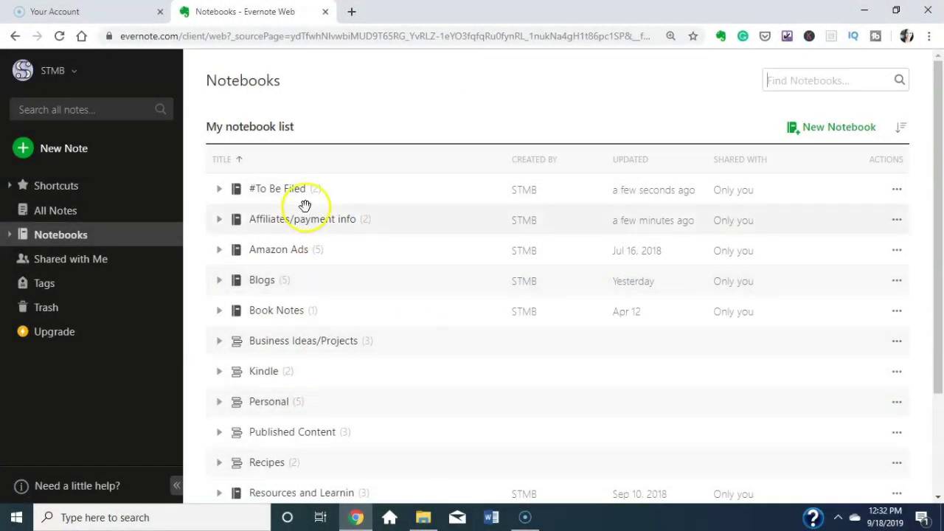
scroll(310, 205, down, 2)
scroll(316, 302, up, 1)
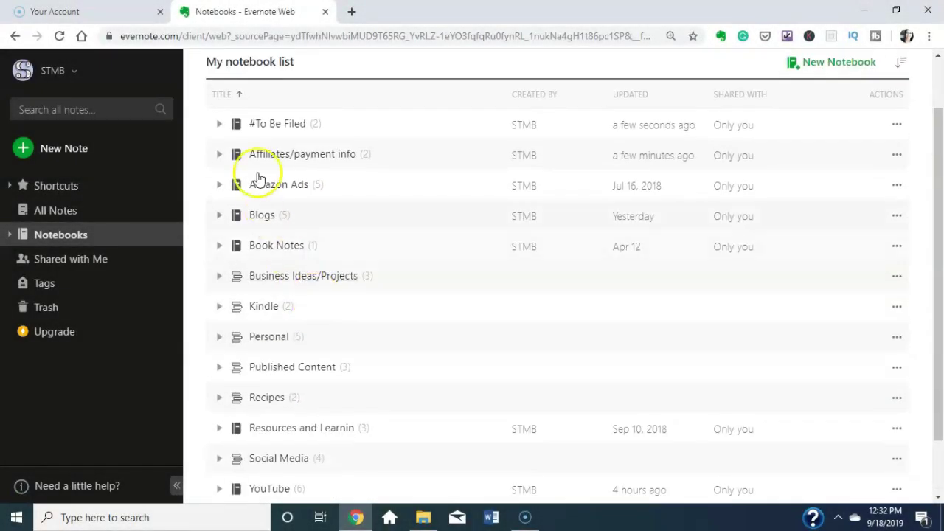
click(219, 125)
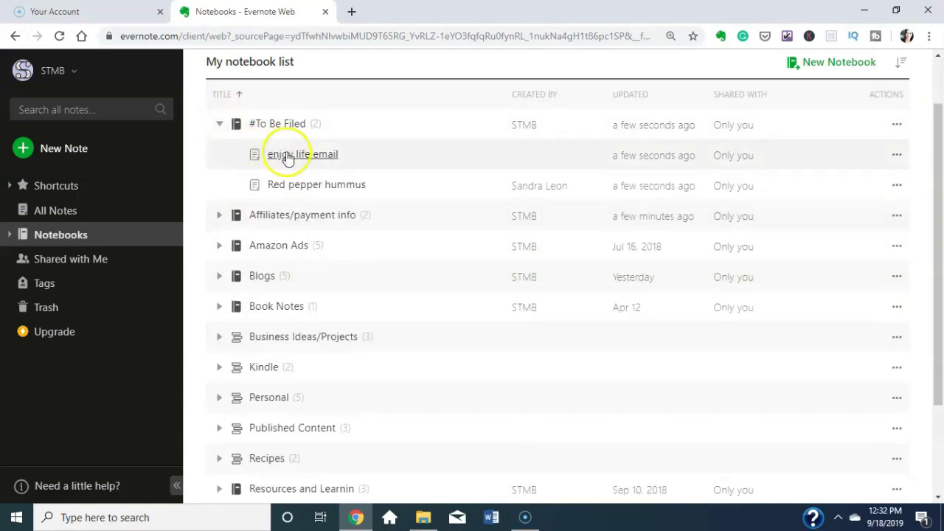
click(237, 340)
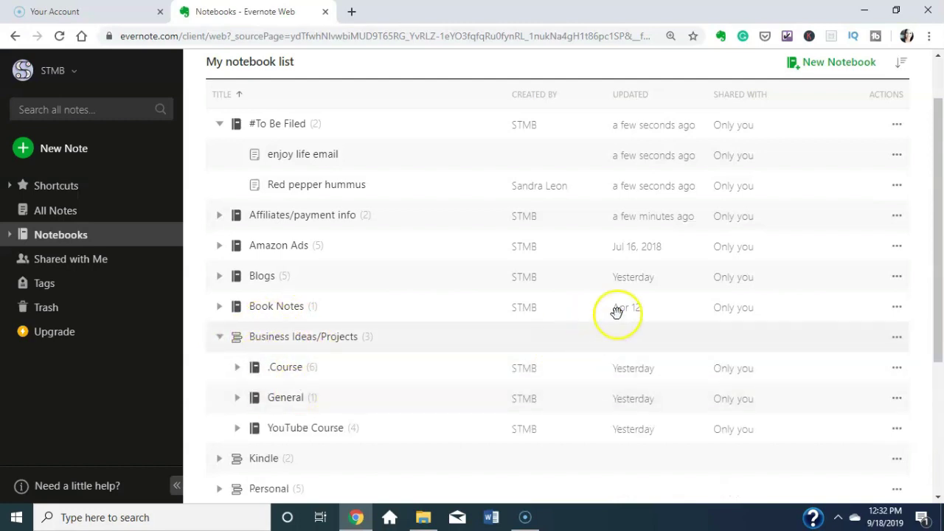
Look at the stacks the Blogs notebook can be added to, and collapse the Business Ideas/Projects stack.
click(897, 277)
mouse_move(813, 469)
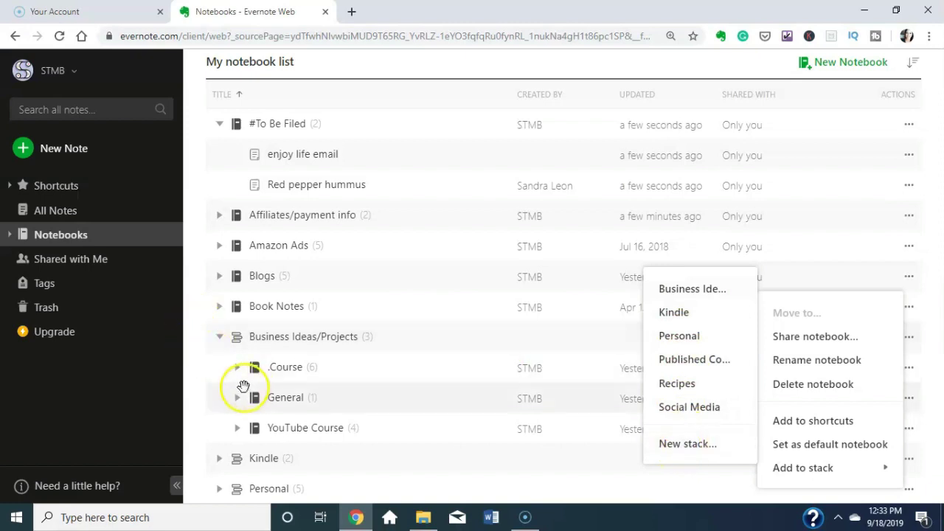
click(211, 386)
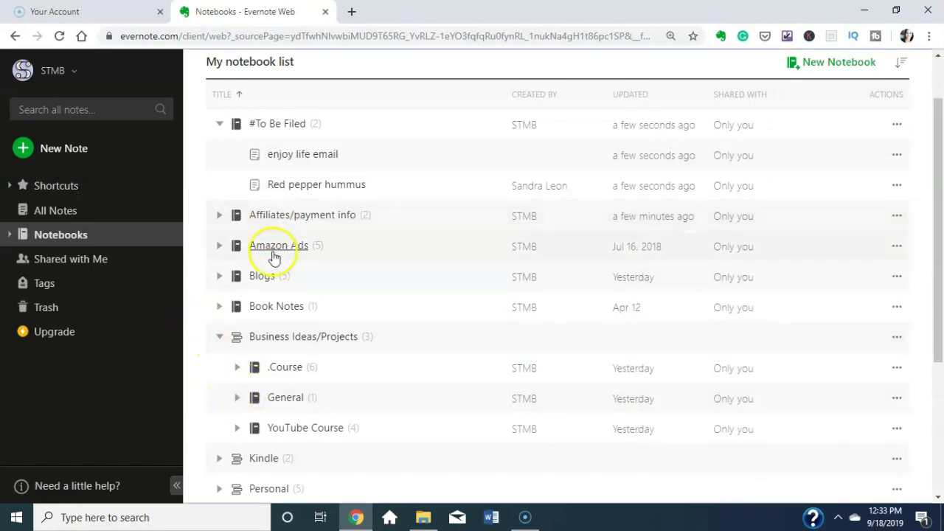
scroll(270, 255, up, 2)
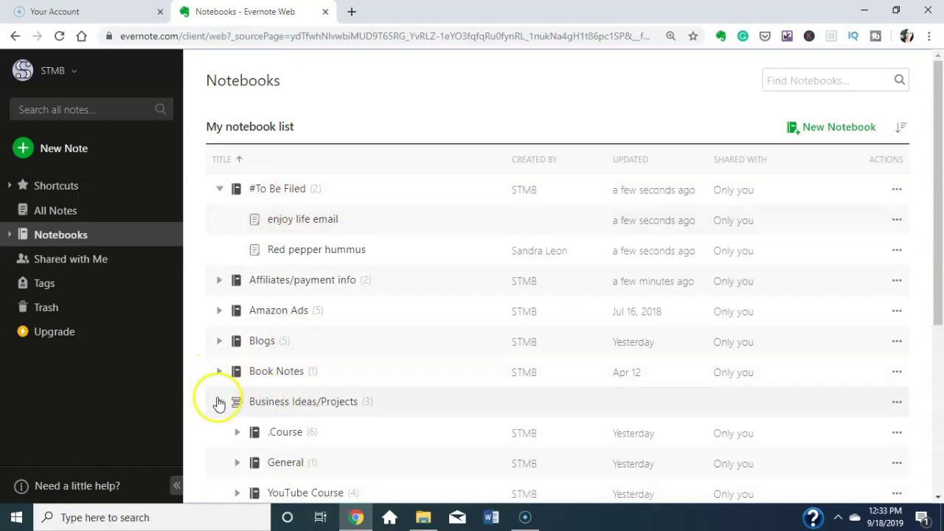
click(220, 402)
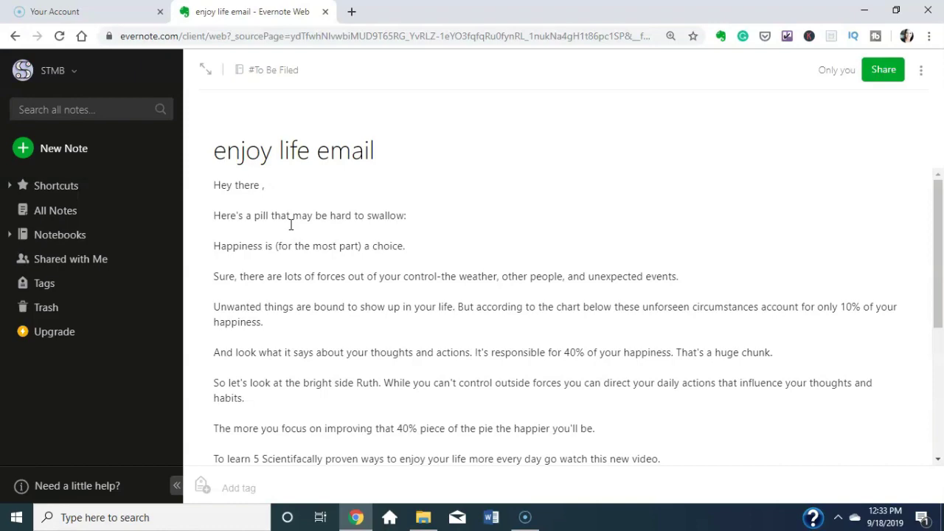
Look over the enjoy life email note and move it to the Emails notebook.
scroll(386, 309, down, 3)
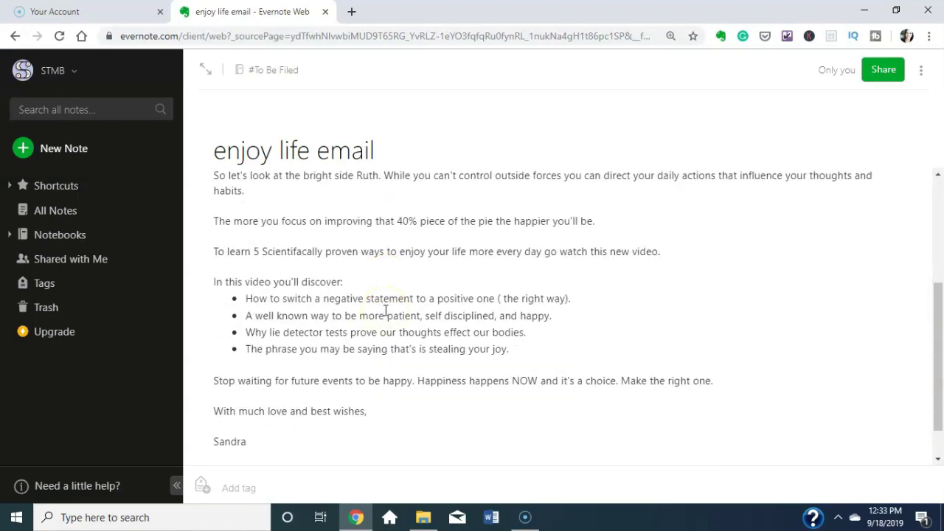
scroll(686, 251, up, 3)
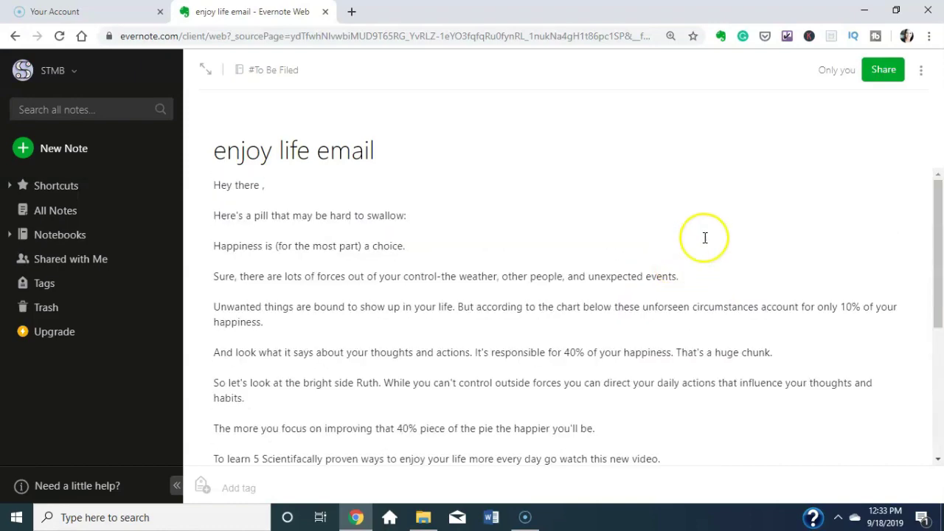
click(921, 72)
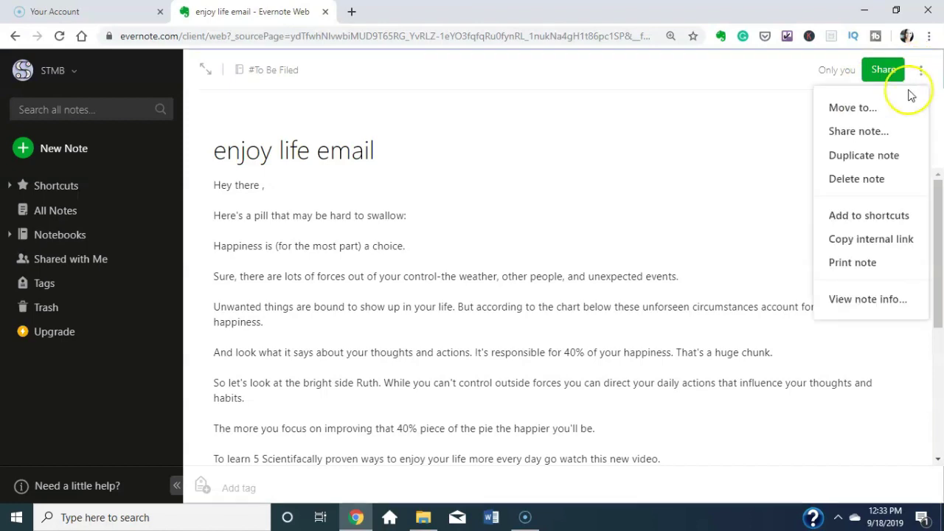
click(832, 114)
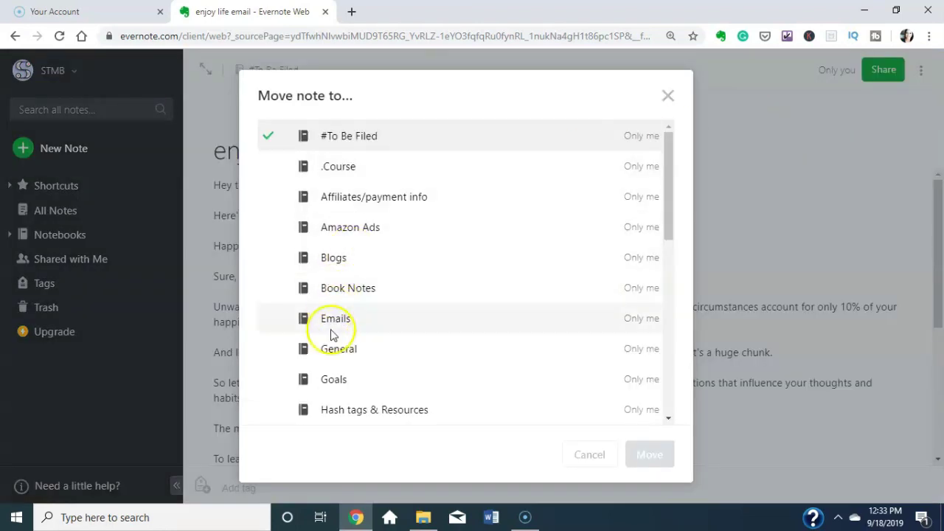
click(331, 317)
click(649, 454)
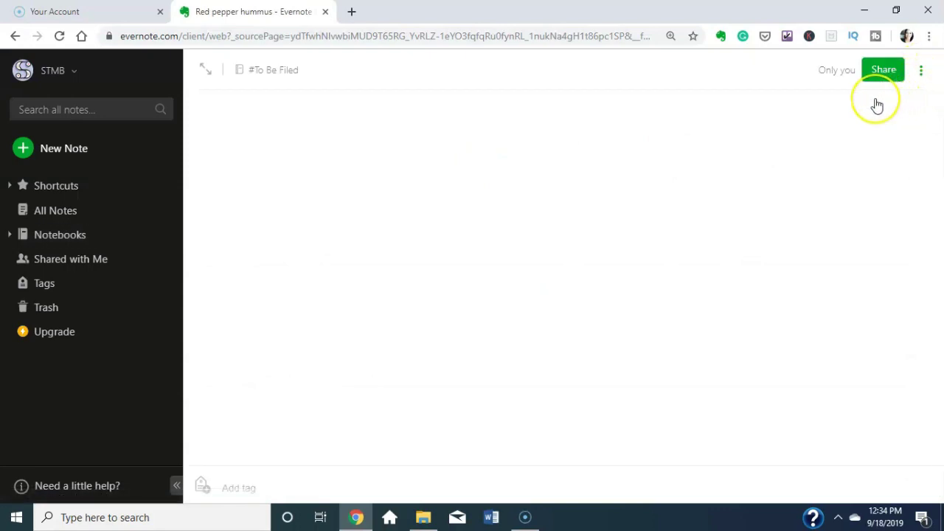
Move the Red pepper hummus note from #To Be Filed to the Recipes notebook.
click(847, 106)
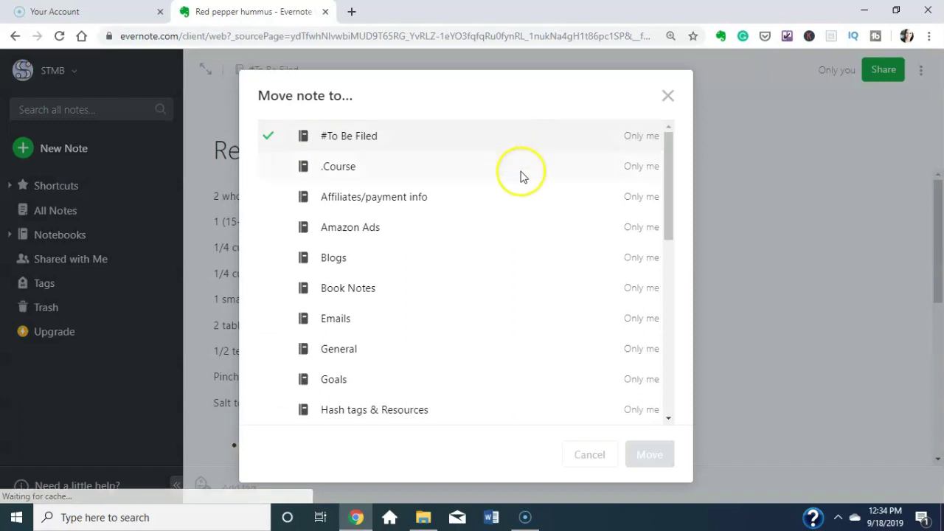
scroll(413, 277, down, 1)
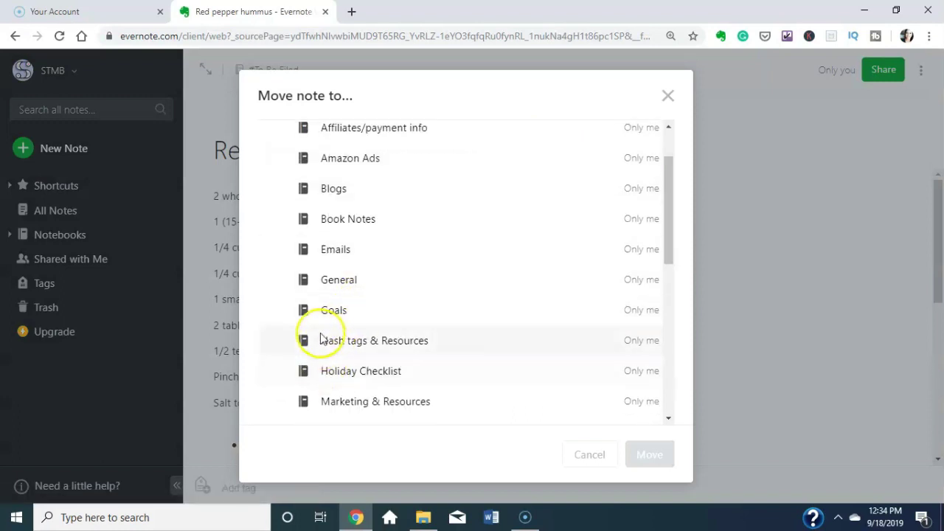
scroll(320, 338, down, 3)
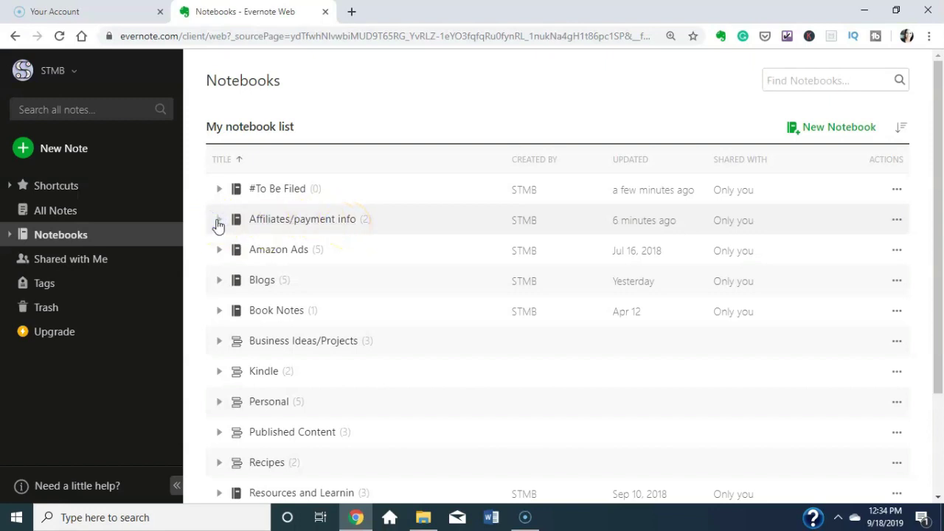
Expand the Affiliates/payment info and Amazon Ads notebooks to look at the notes they hold.
click(219, 221)
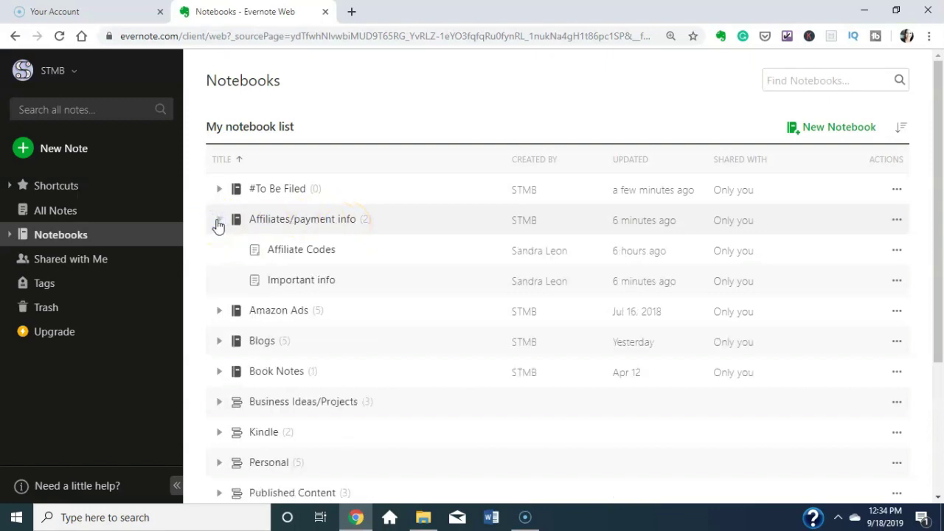
click(219, 312)
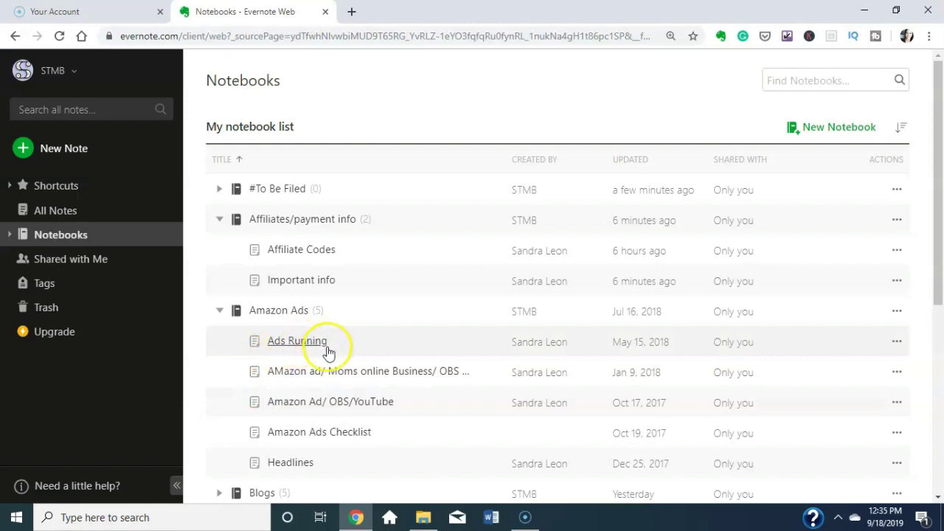
click(305, 378)
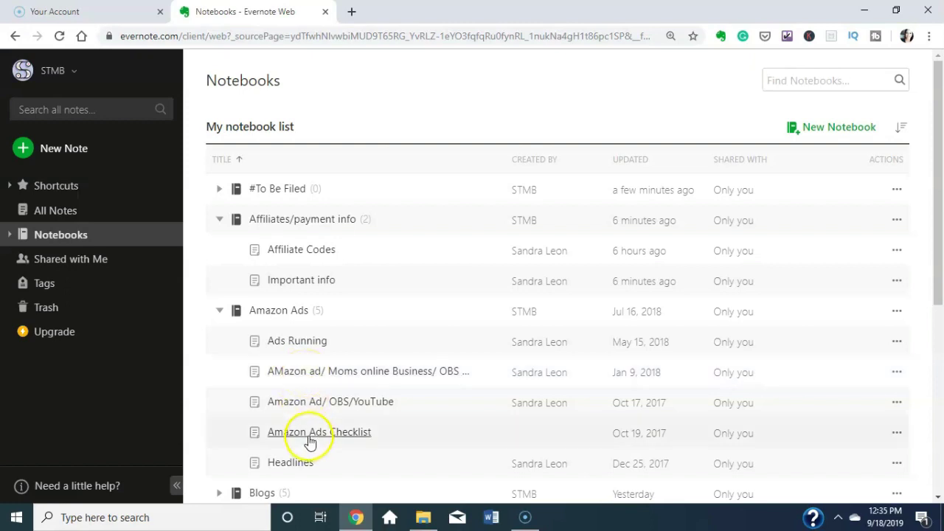
scroll(310, 439, down, 1)
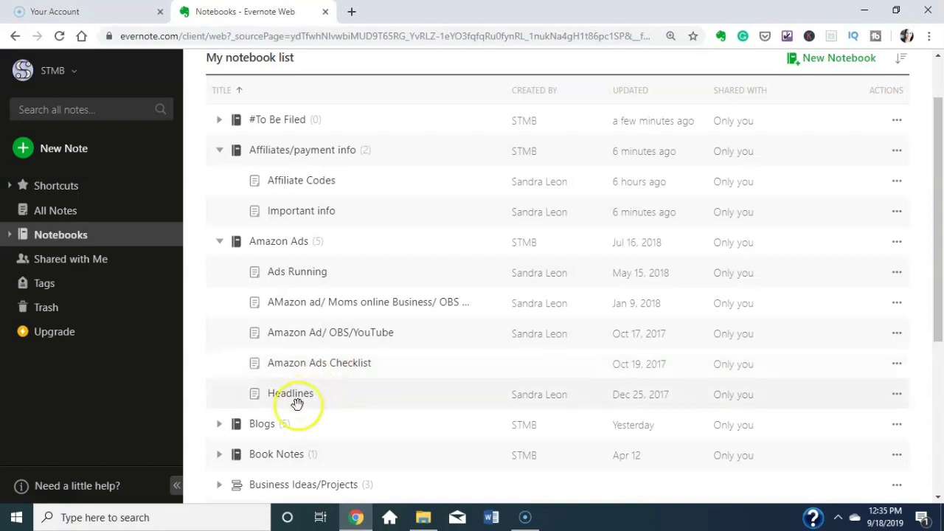
Expand the Blogs notebook to look over its notes, and expand the Business Ideas/Projects stack.
scroll(295, 397, down, 2)
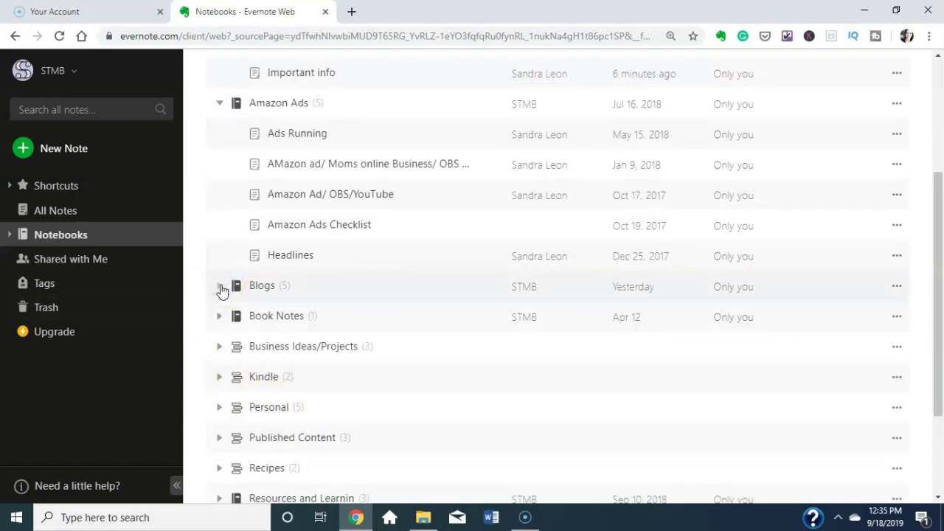
click(220, 287)
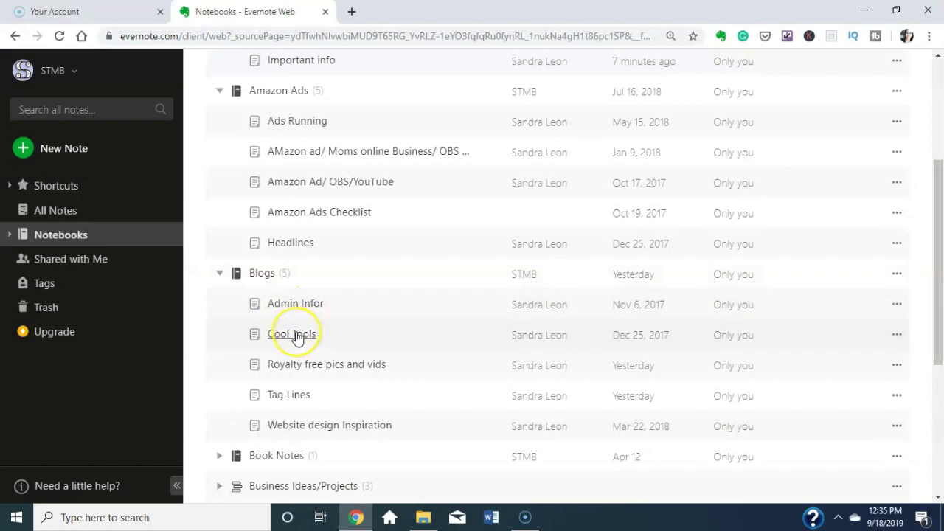
scroll(291, 360, down, 2)
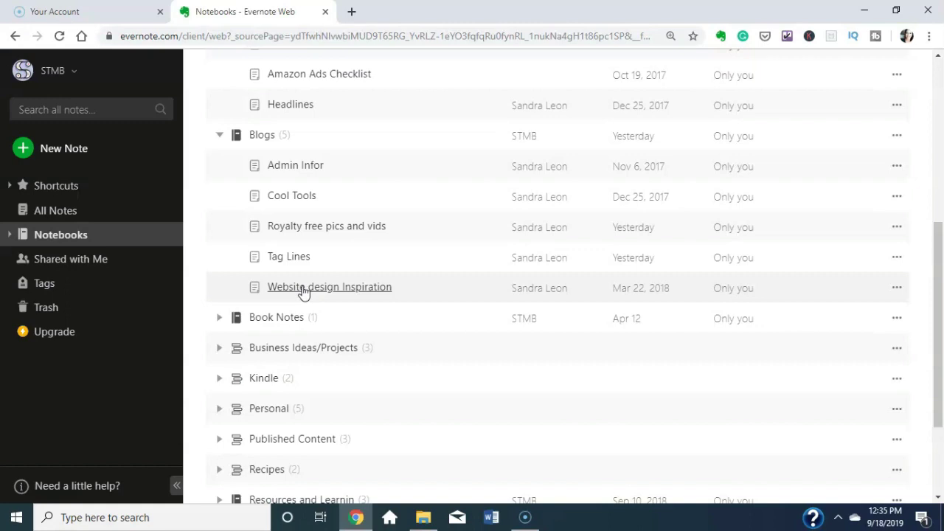
scroll(260, 336, down, 2)
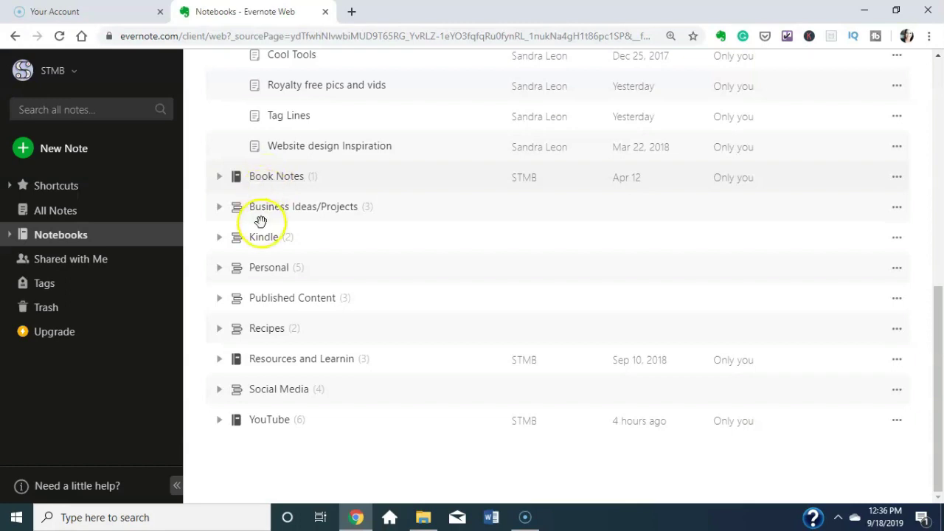
click(220, 208)
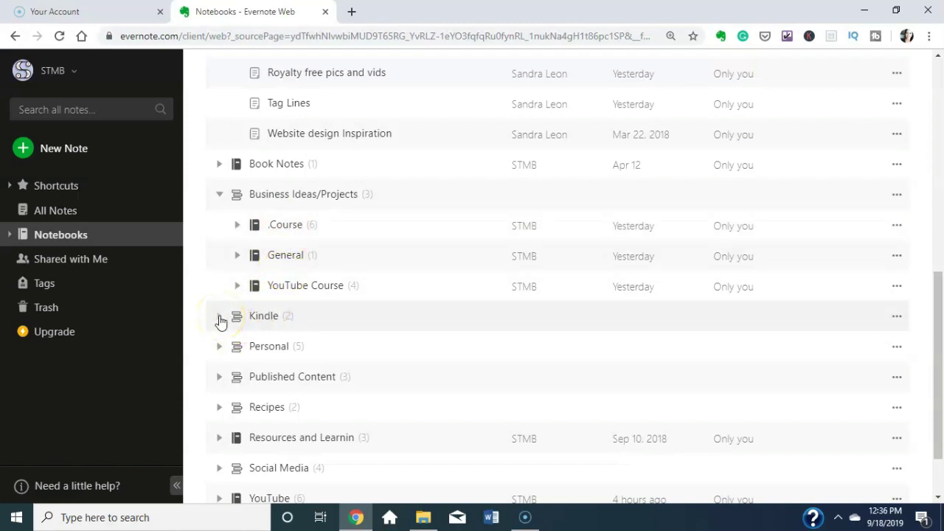
Expand the Kindle stack and rename it as KDP.
click(230, 318)
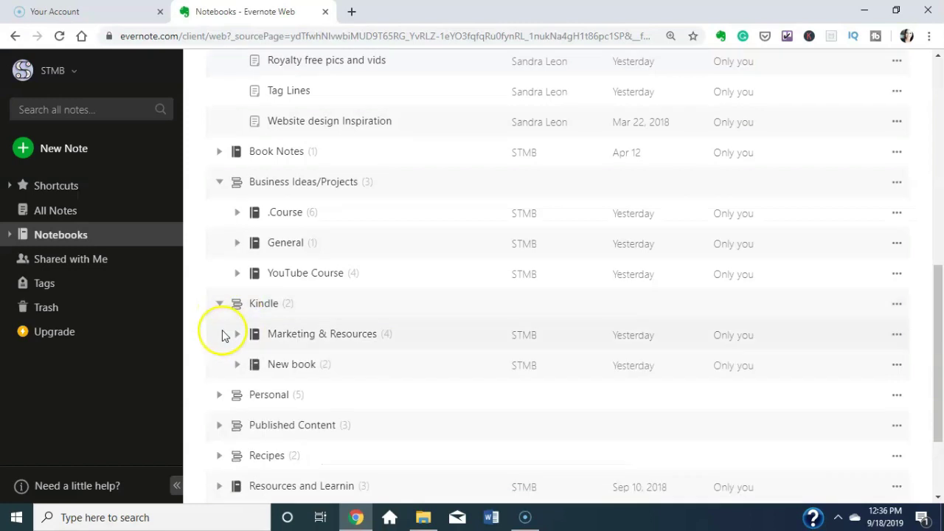
click(897, 303)
click(841, 341)
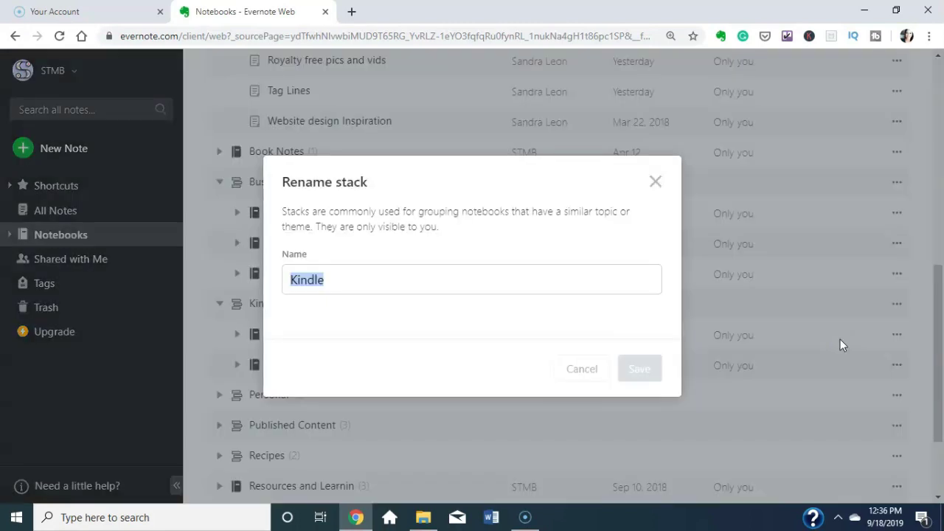
text(KD)
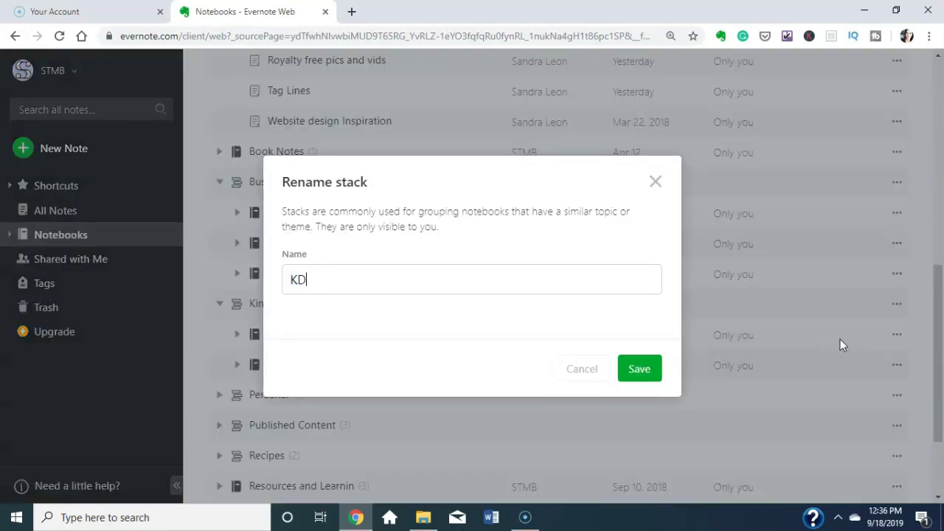
text(P)
click(641, 369)
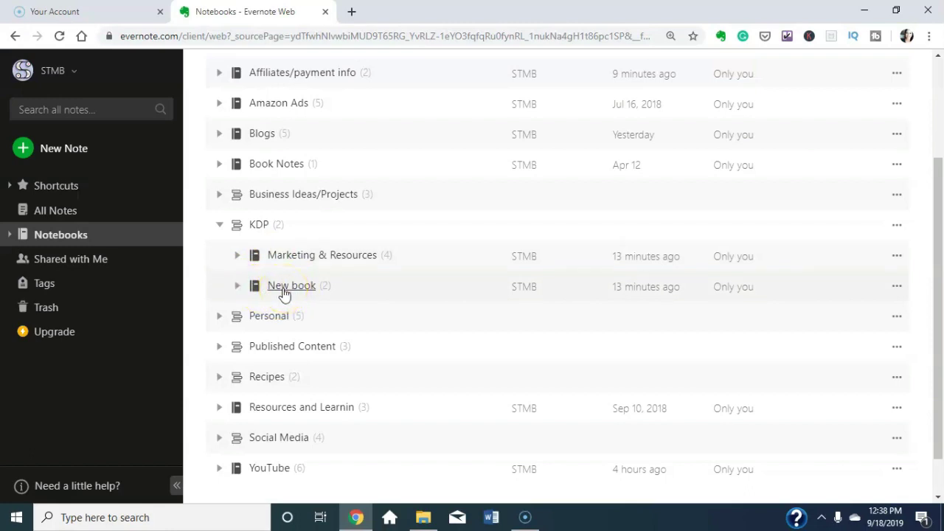
Open the Kindle Checklist note in the Marketing & Resources notebook and look through its checklists and resource links.
click(237, 259)
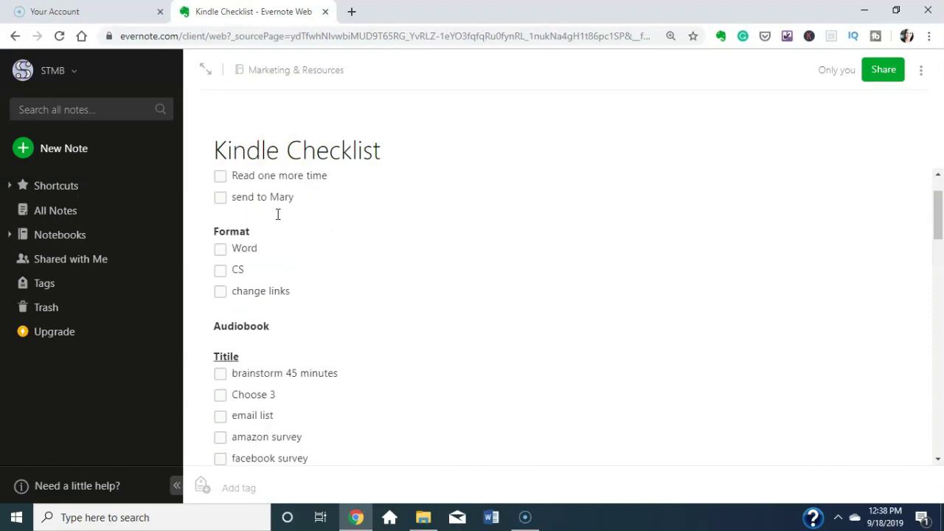
scroll(277, 214, down, 2)
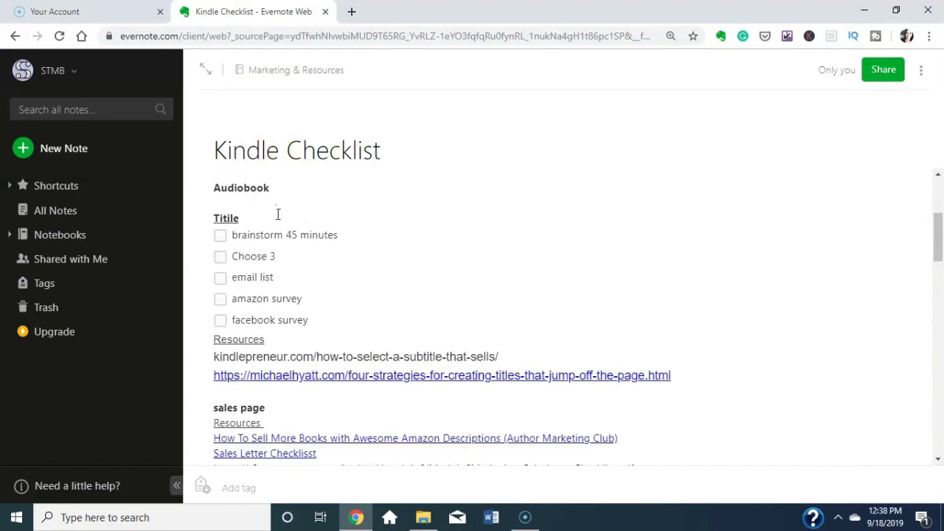
scroll(277, 214, down, 2)
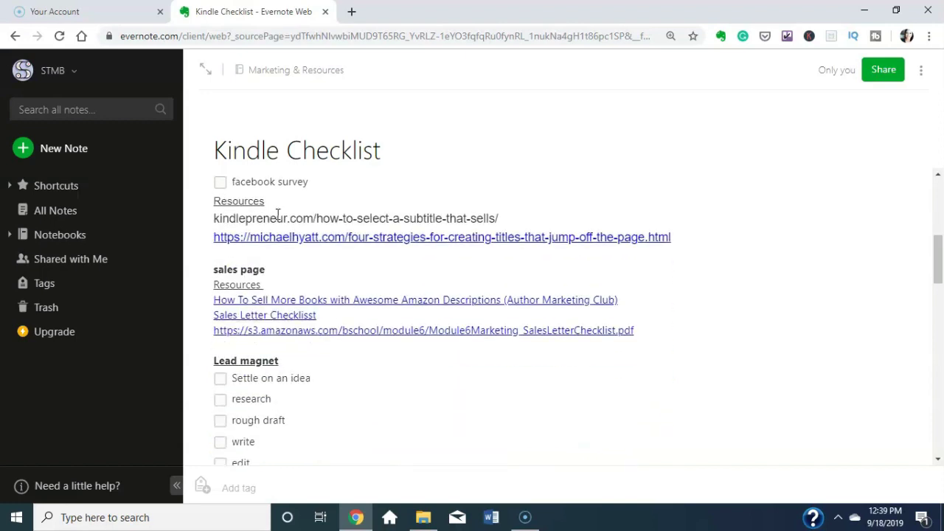
click(267, 235)
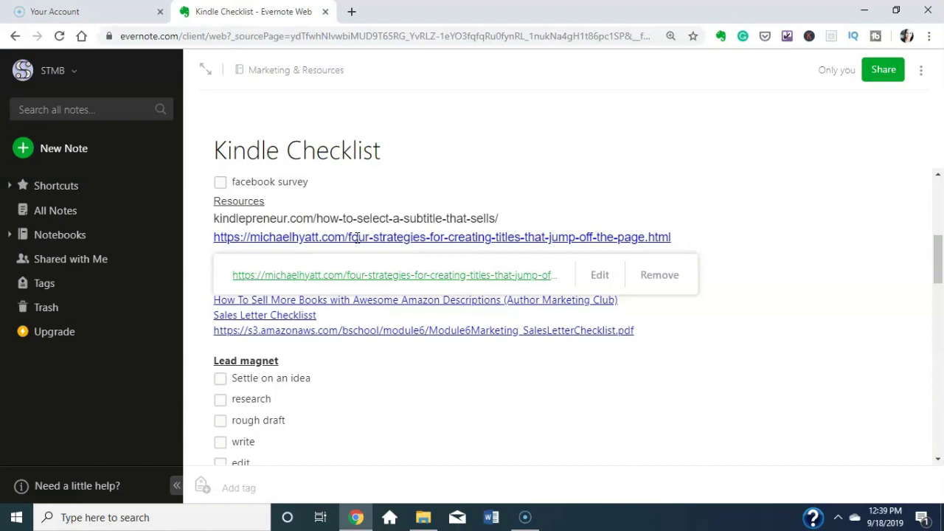
scroll(295, 243, down, 2)
click(241, 247)
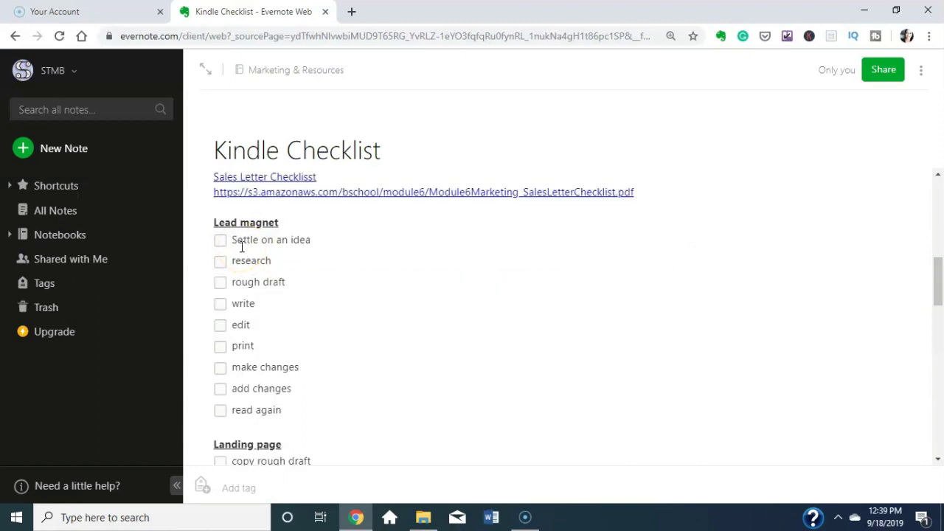
Return to the notebook list and expand the Personal stack and its Motivation Stash notebook.
click(181, 230)
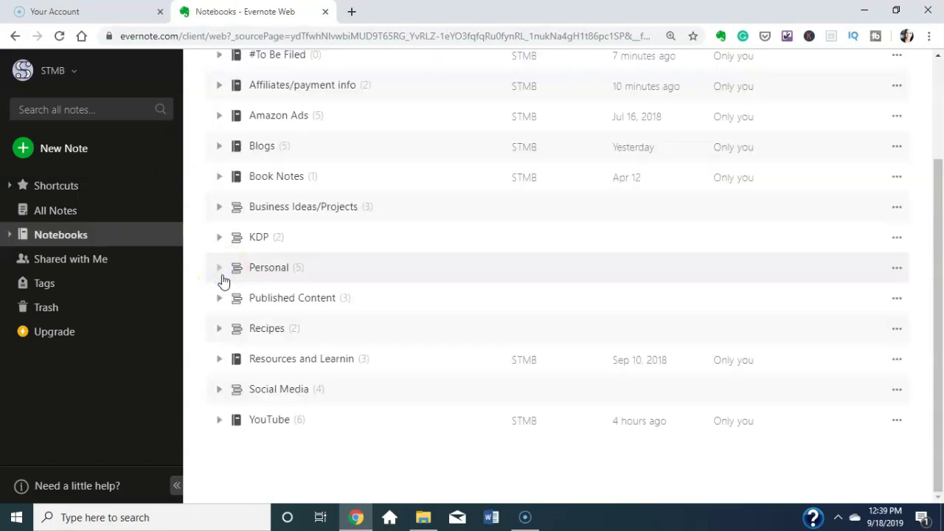
click(221, 271)
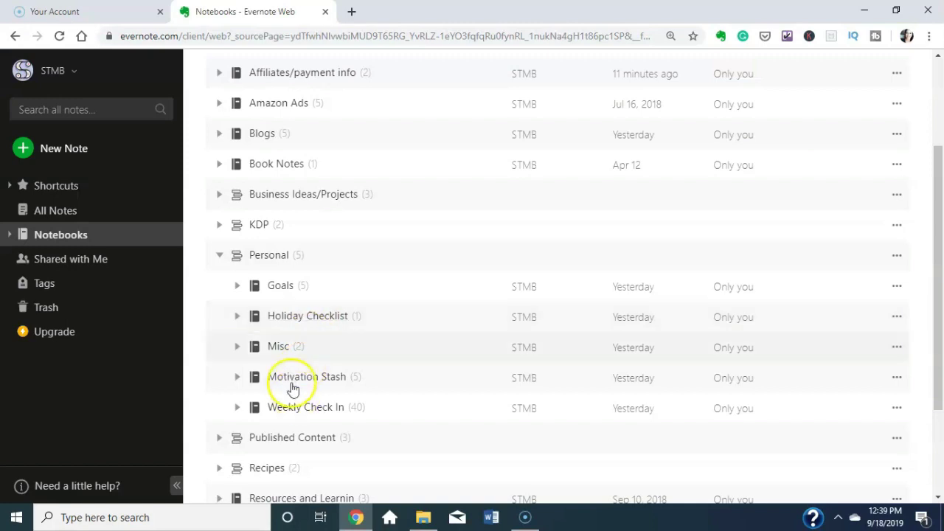
scroll(293, 388, down, 1)
scroll(294, 388, down, 3)
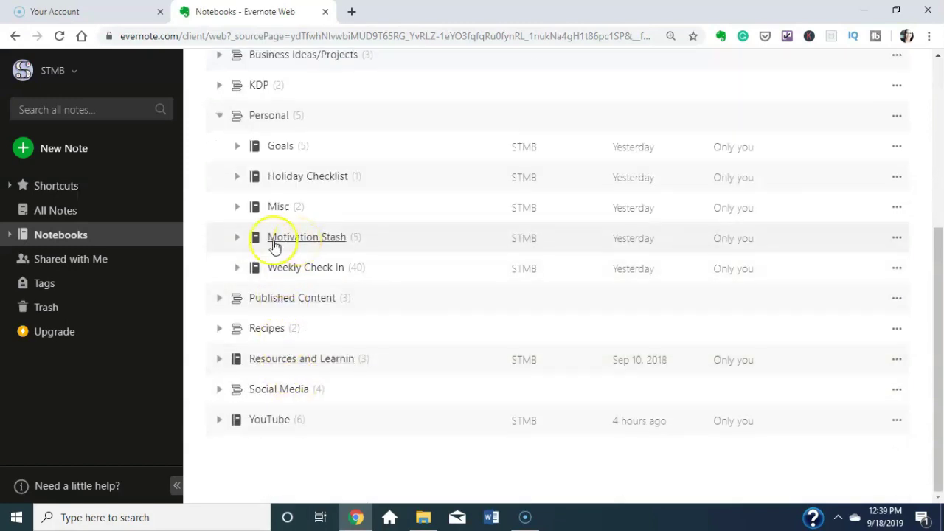
click(238, 240)
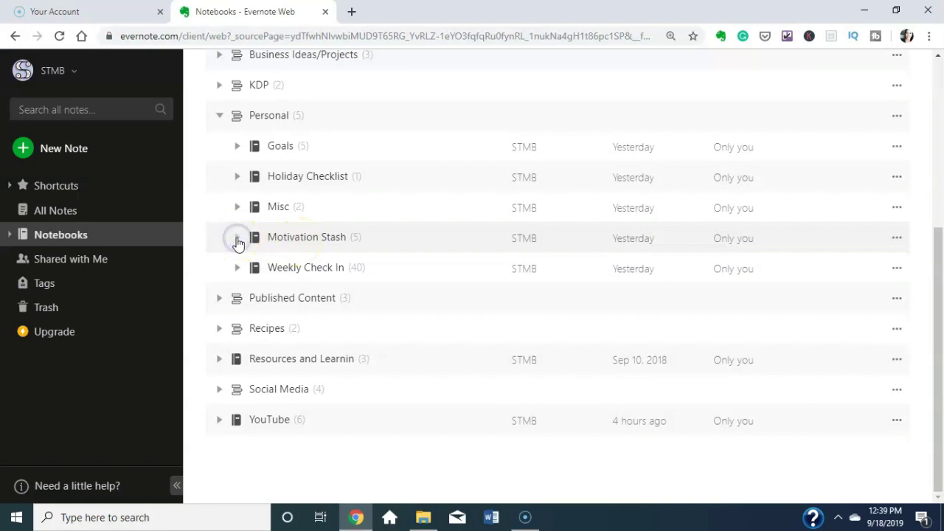
click(238, 242)
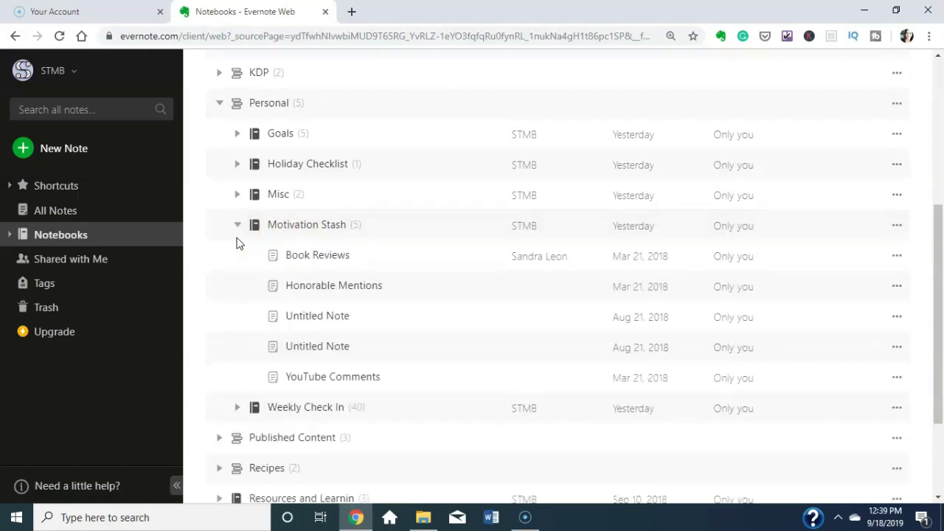
click(311, 256)
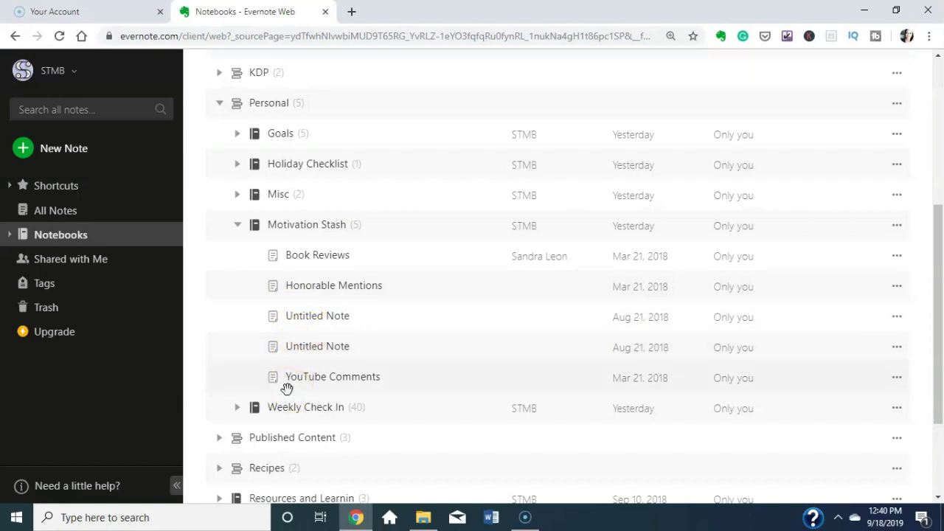
Expand the Published Content and Recipes stacks to look at their notebooks.
scroll(287, 273, down, 2)
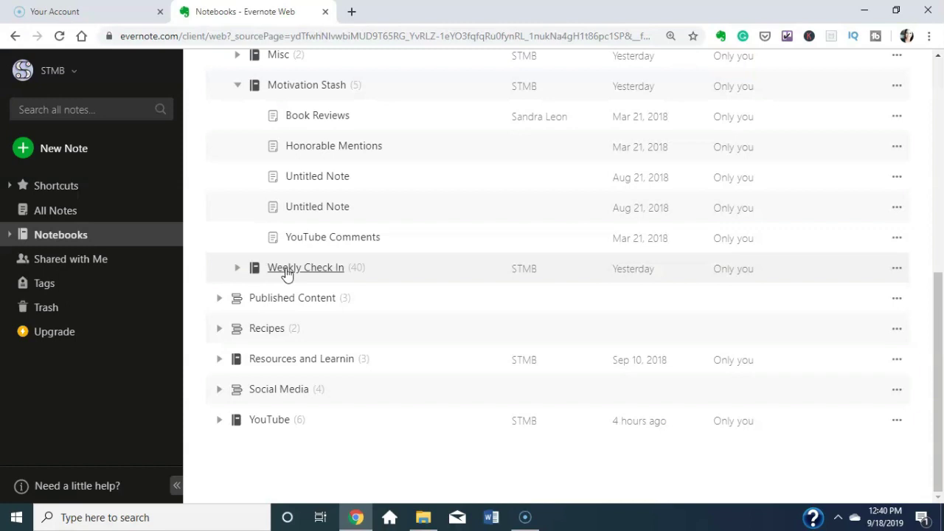
click(276, 270)
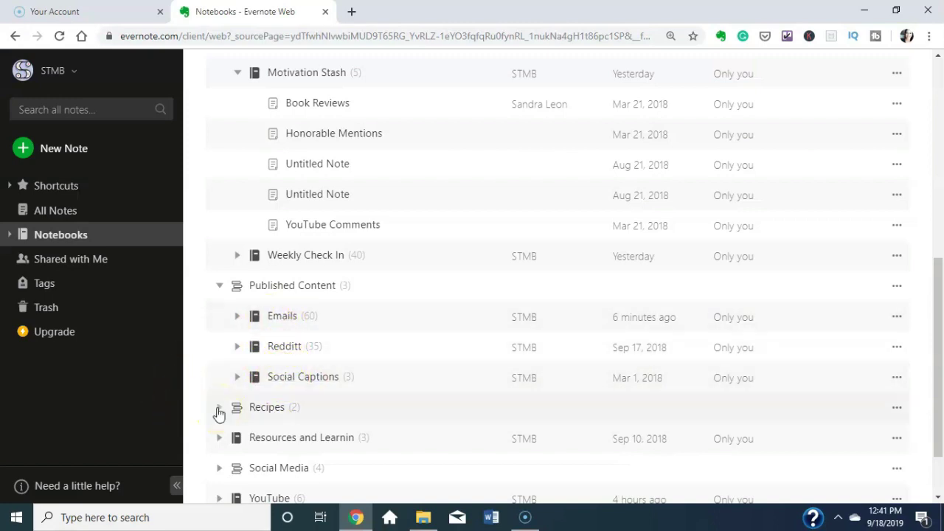
click(269, 412)
scroll(272, 413, down, 2)
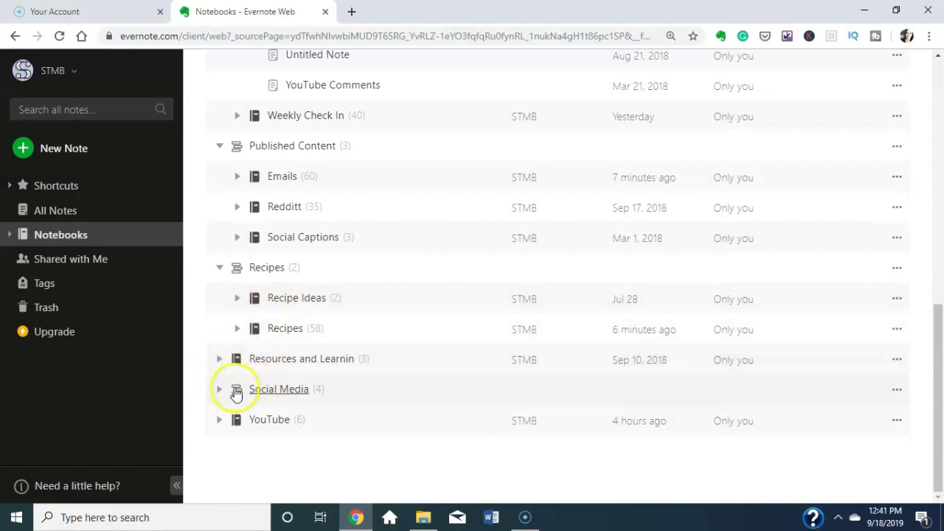
Expand the Social Media stack to view its notebooks, and open the Videos Links note in the YouTube notebook.
click(220, 391)
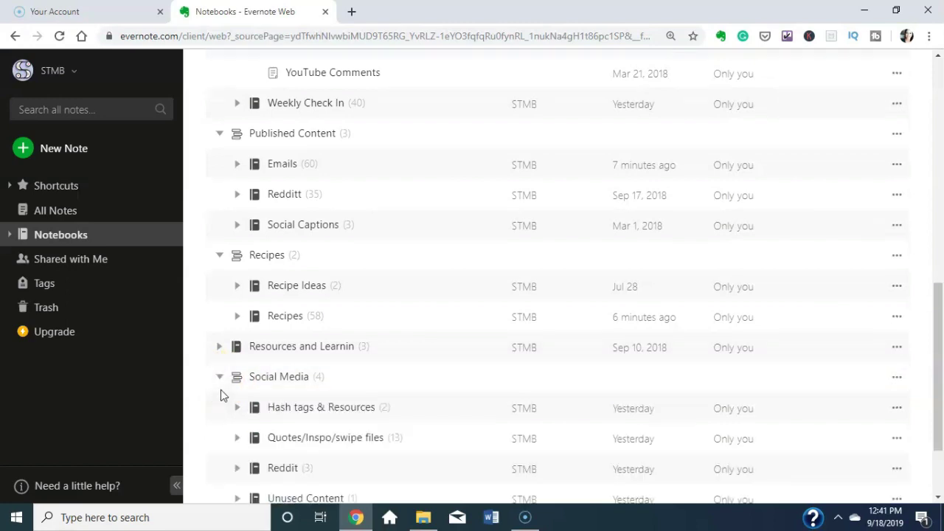
scroll(310, 417, down, 2)
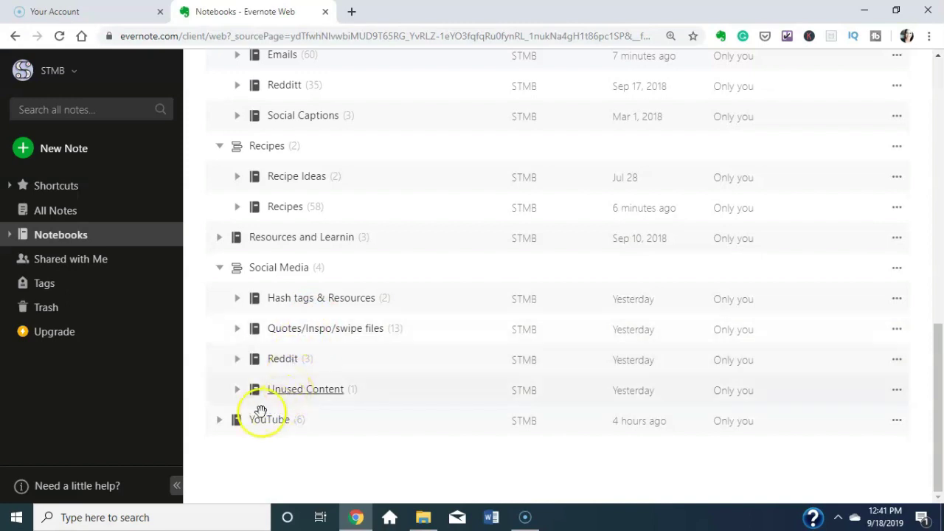
click(220, 422)
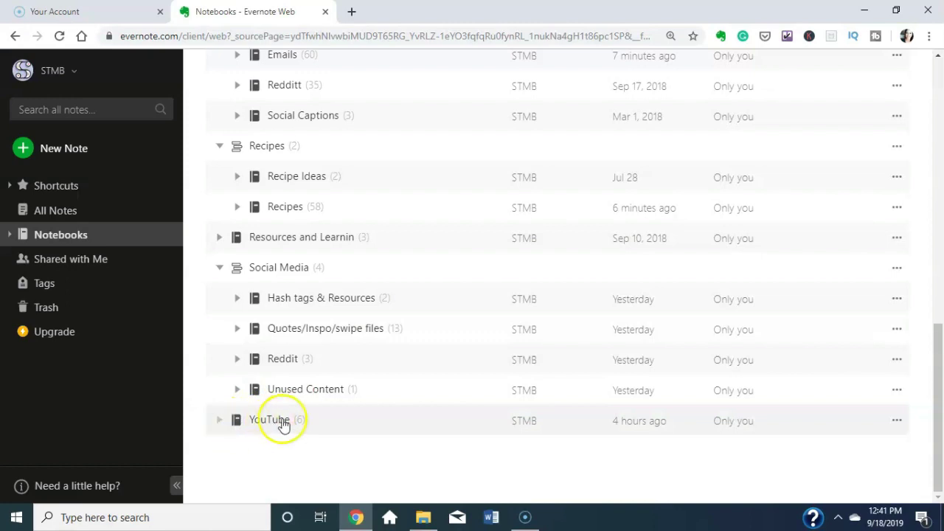
scroll(318, 440, down, 3)
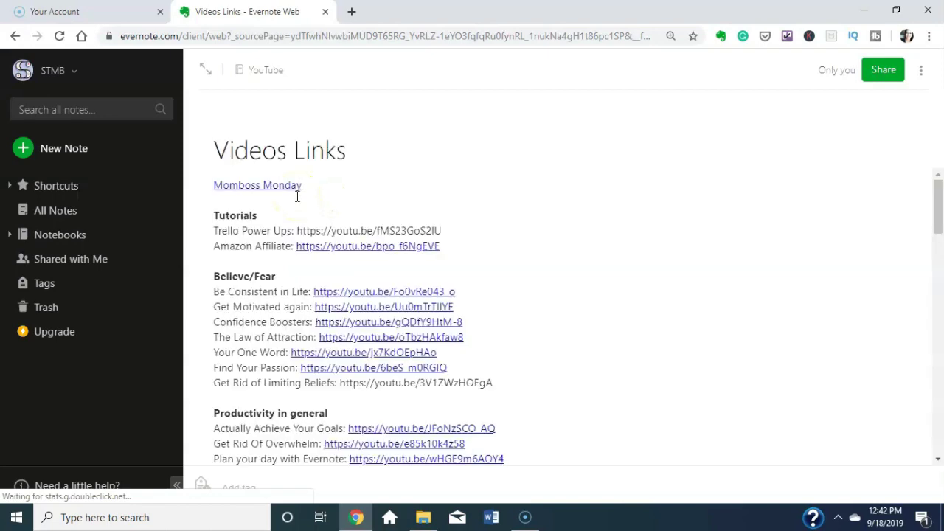
In the Videos Links note, reveal the note link behind Momboss Monday and show the note's option for copying an internal link.
click(507, 255)
click(458, 322)
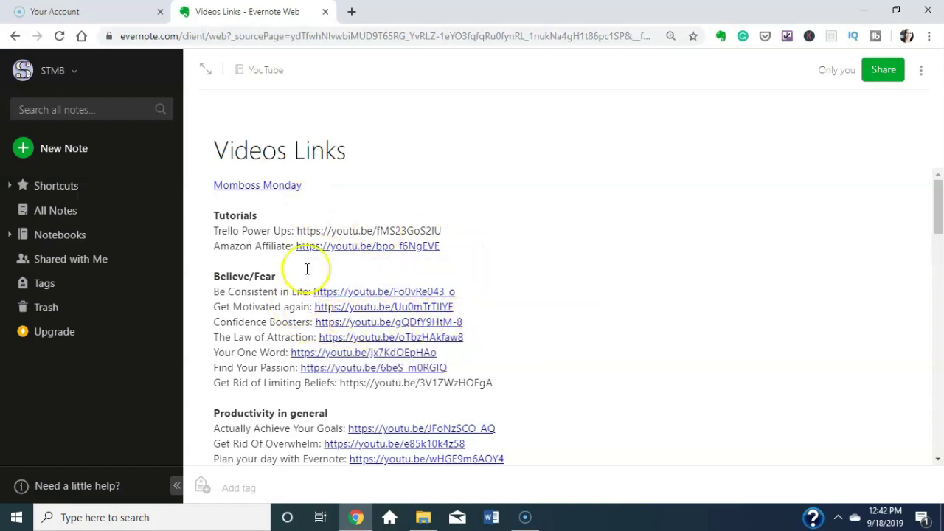
click(282, 190)
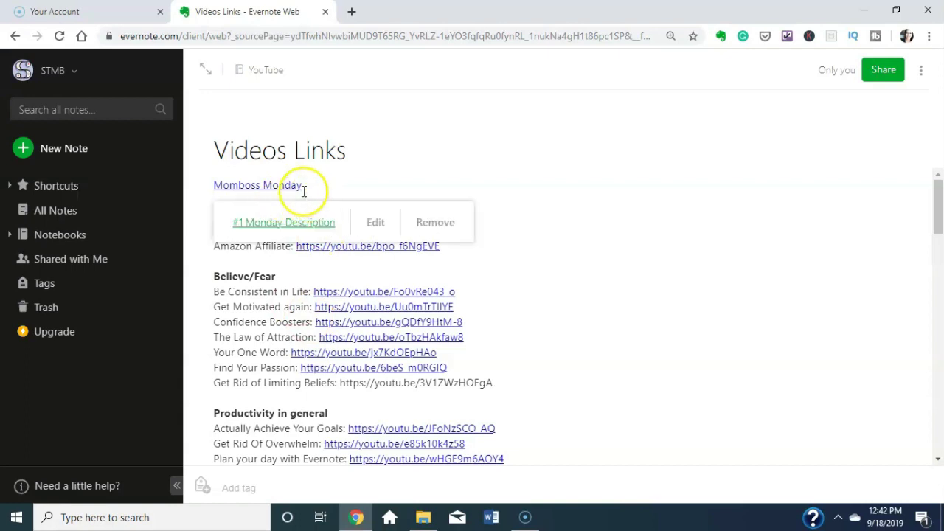
click(554, 140)
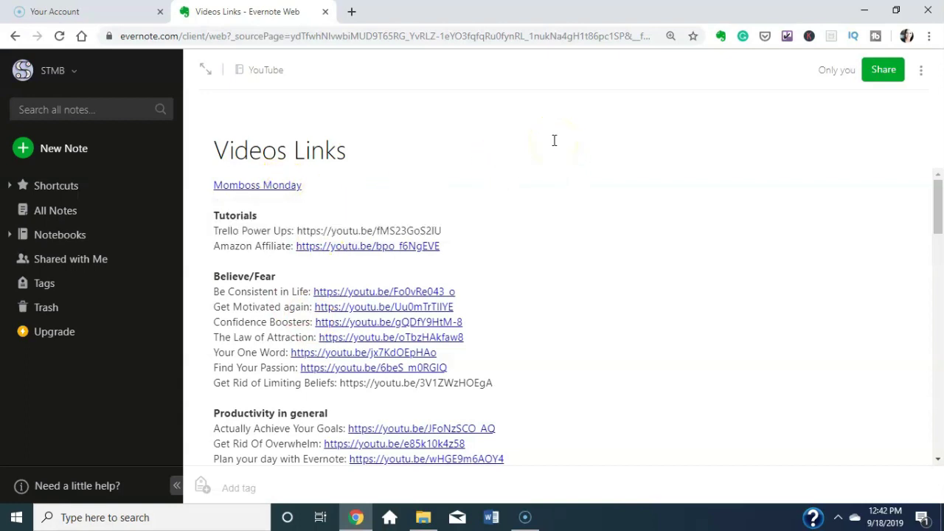
click(921, 69)
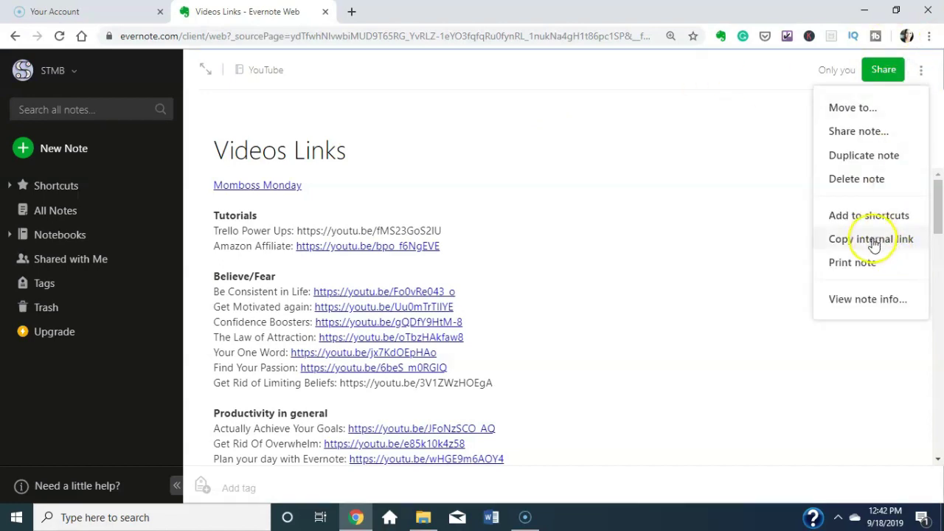
click(344, 194)
Follow the Momboss Monday link to the #1 Monday Description note and return to the notebook list.
mouse_move(288, 185)
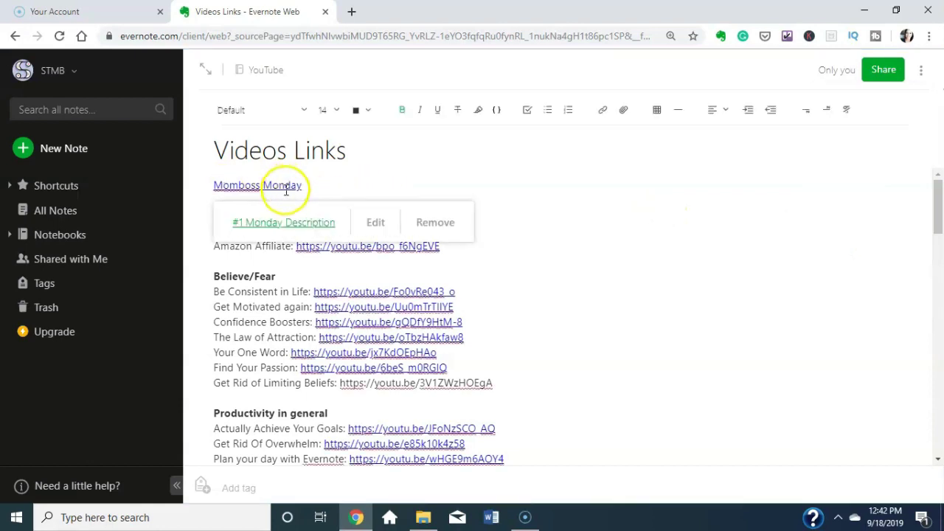
click(306, 224)
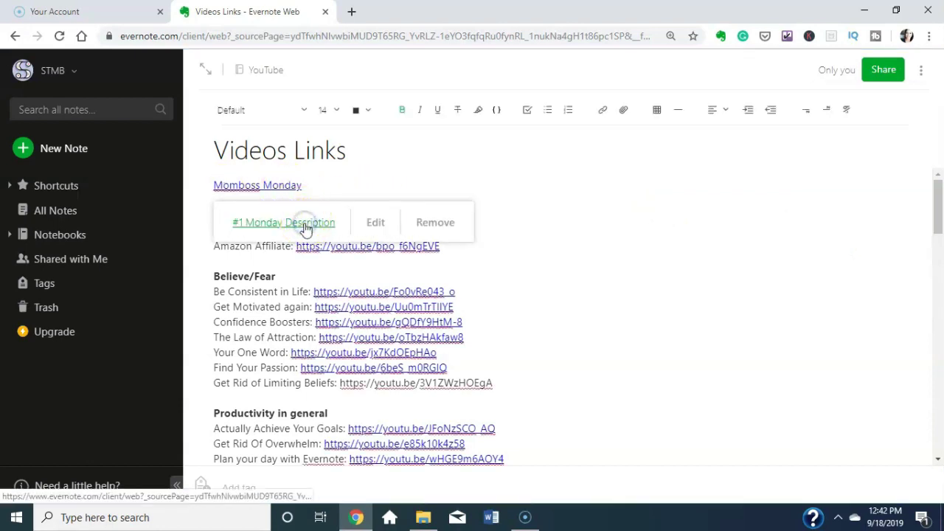
click(263, 199)
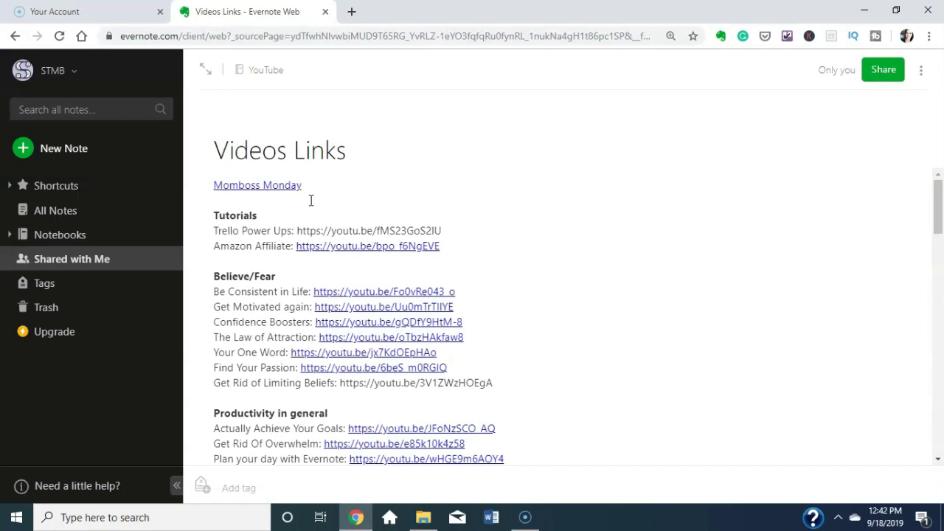
click(61, 235)
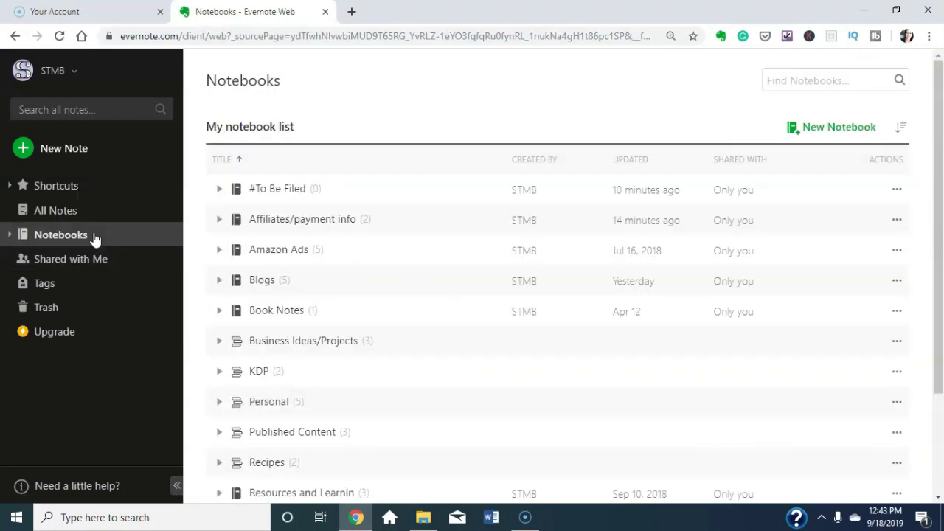